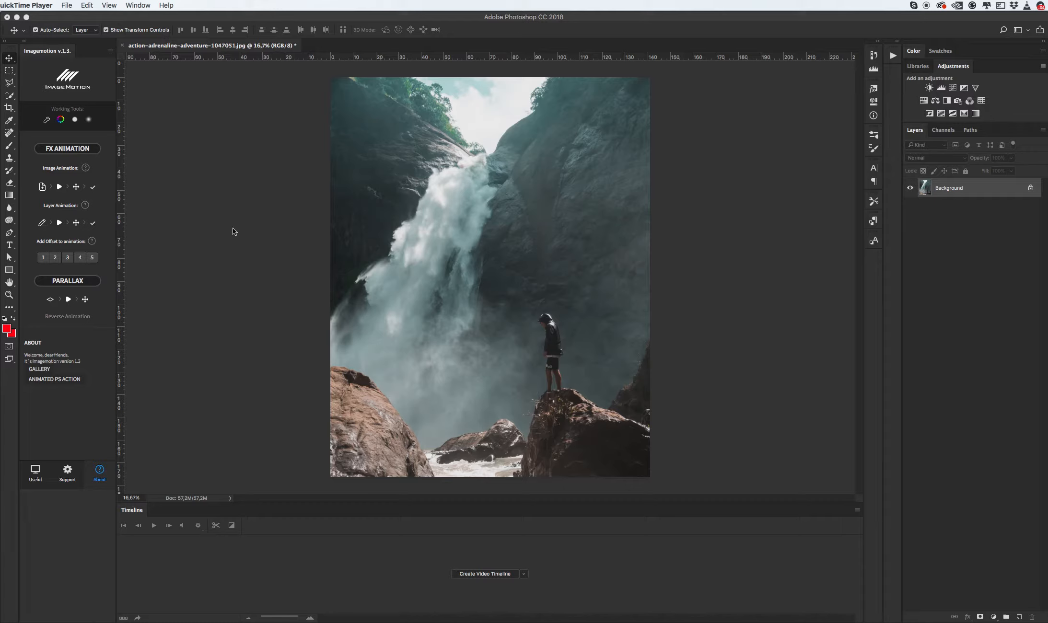
Unlock the Background layer and run Imagemotion's image configuration on the resulting layer to prepare it for animation.
click(94, 191)
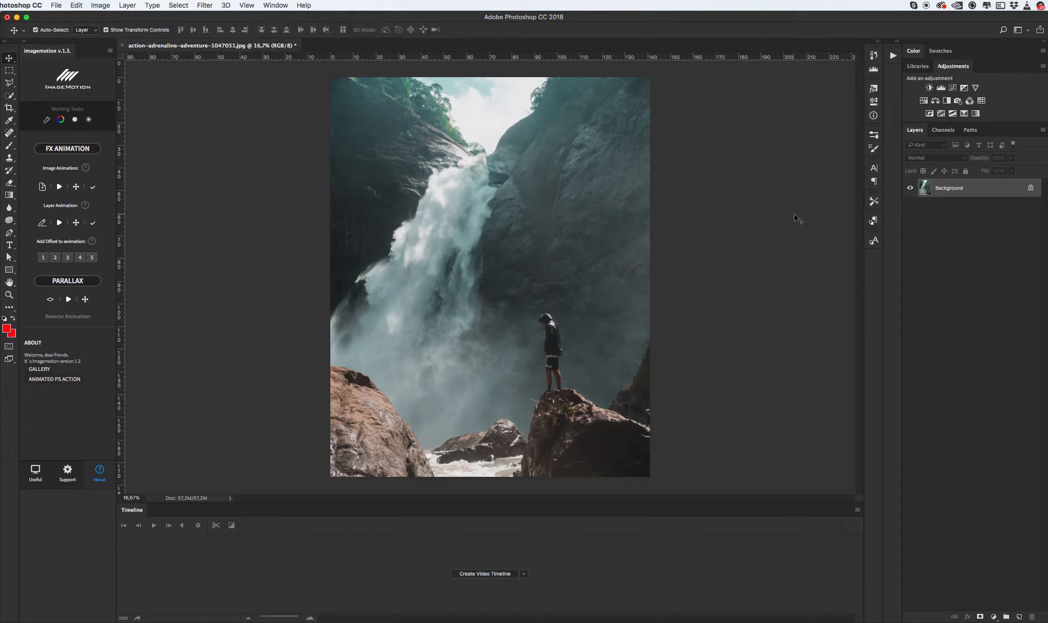
click(1030, 187)
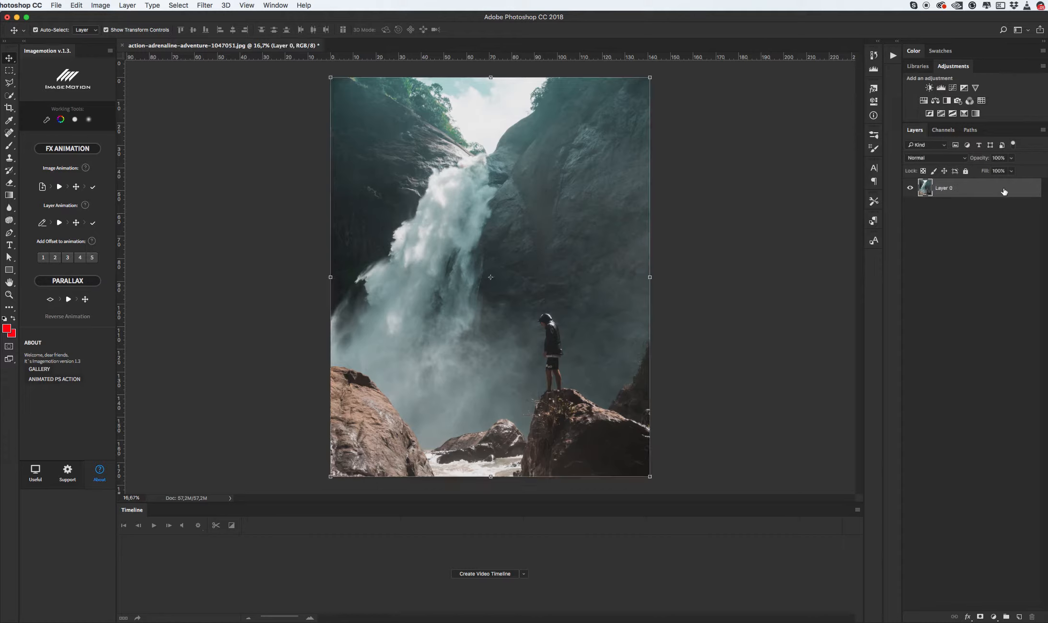
click(953, 210)
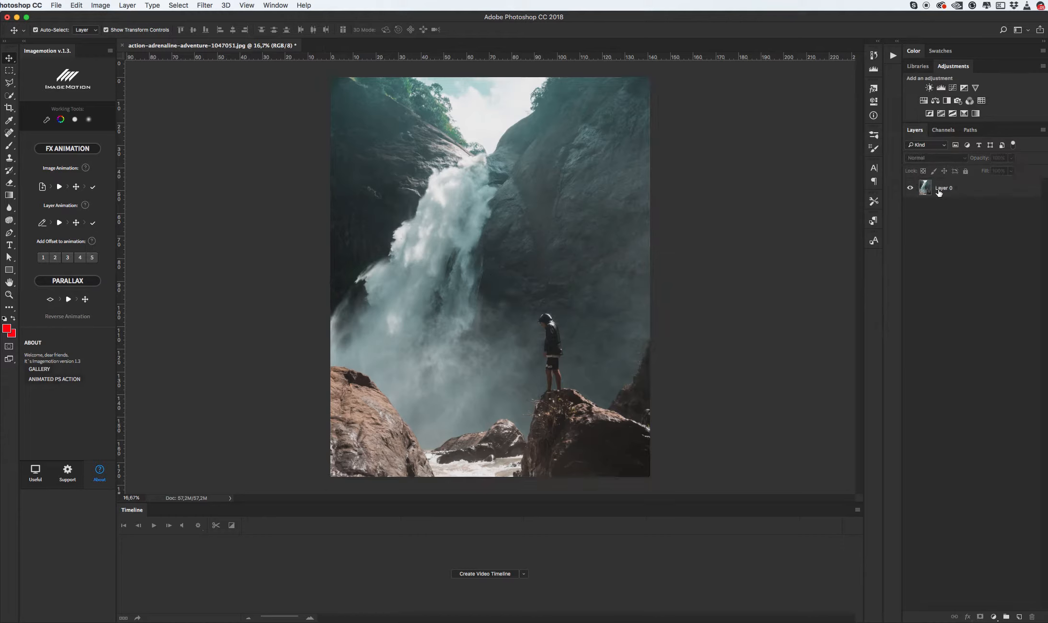
click(972, 193)
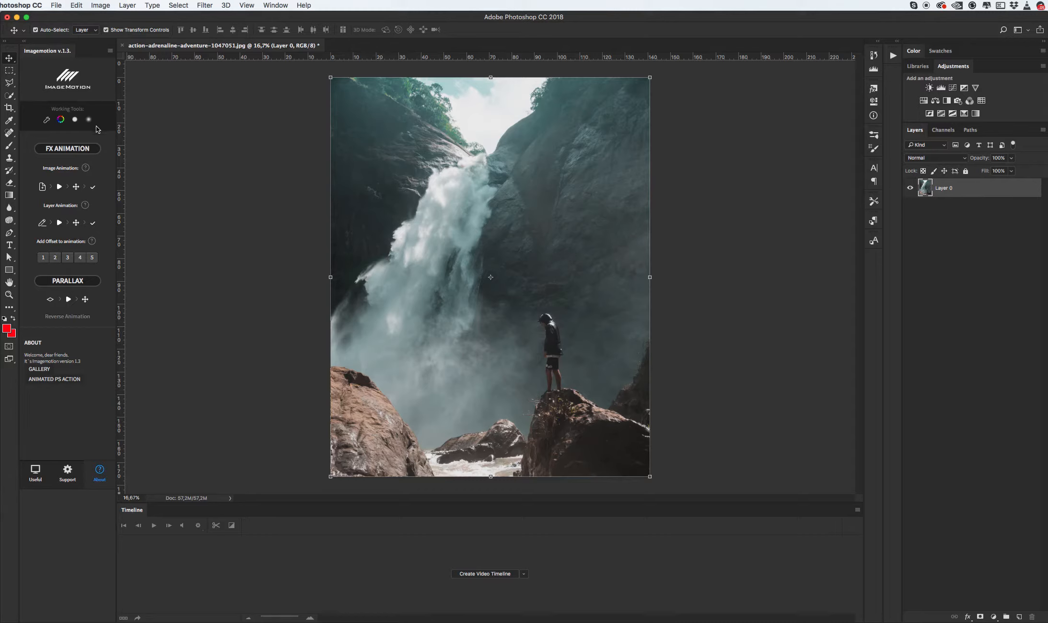
click(47, 121)
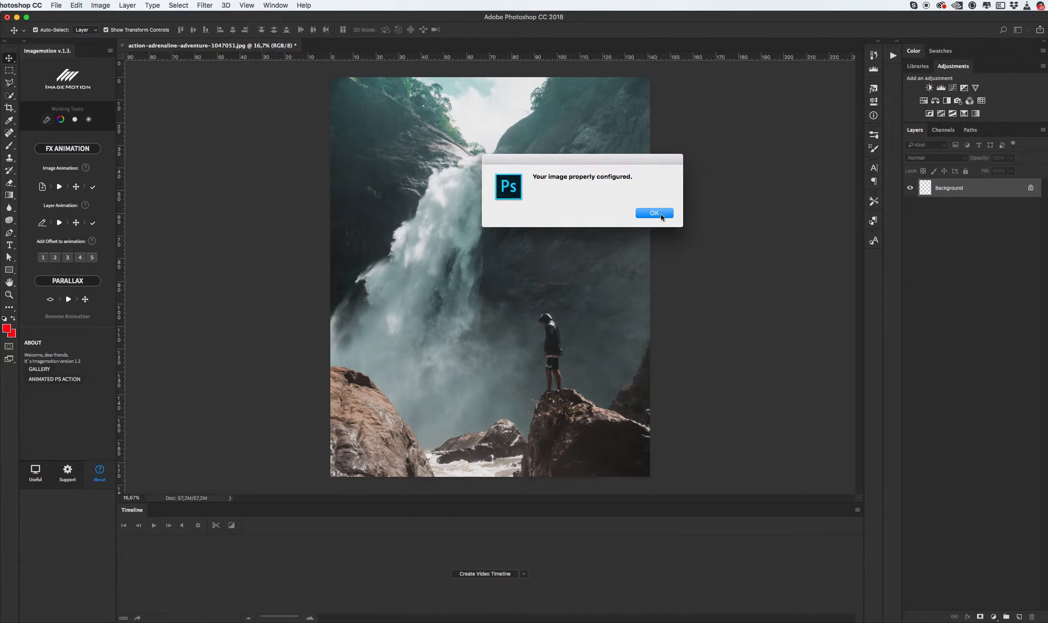
click(660, 216)
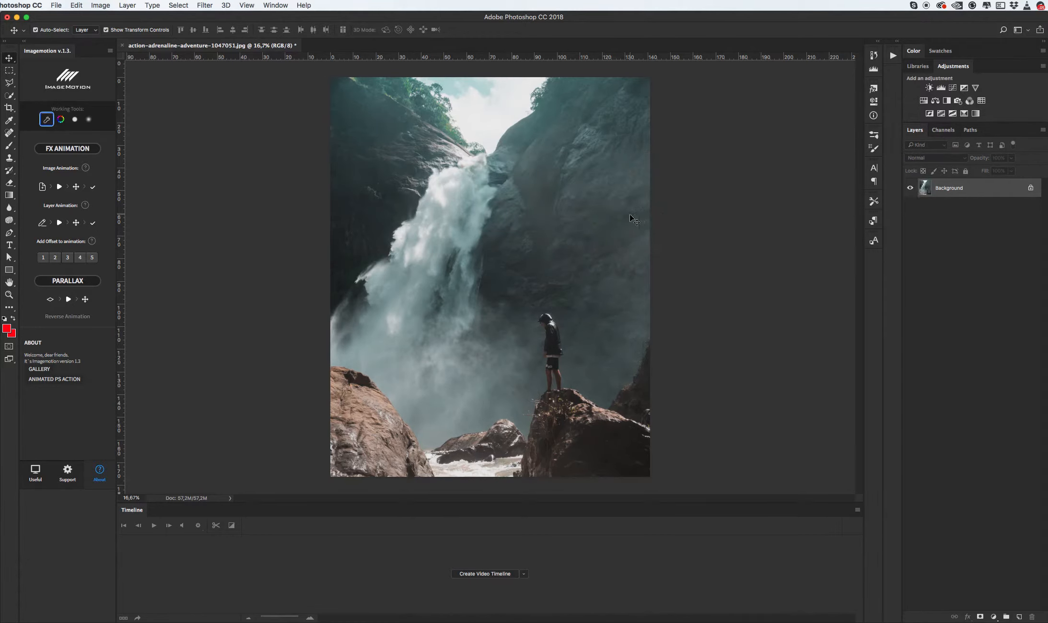
Resize the image to 1000 px wide by 1250 px high and fit it in view.
key(super+alt+i)
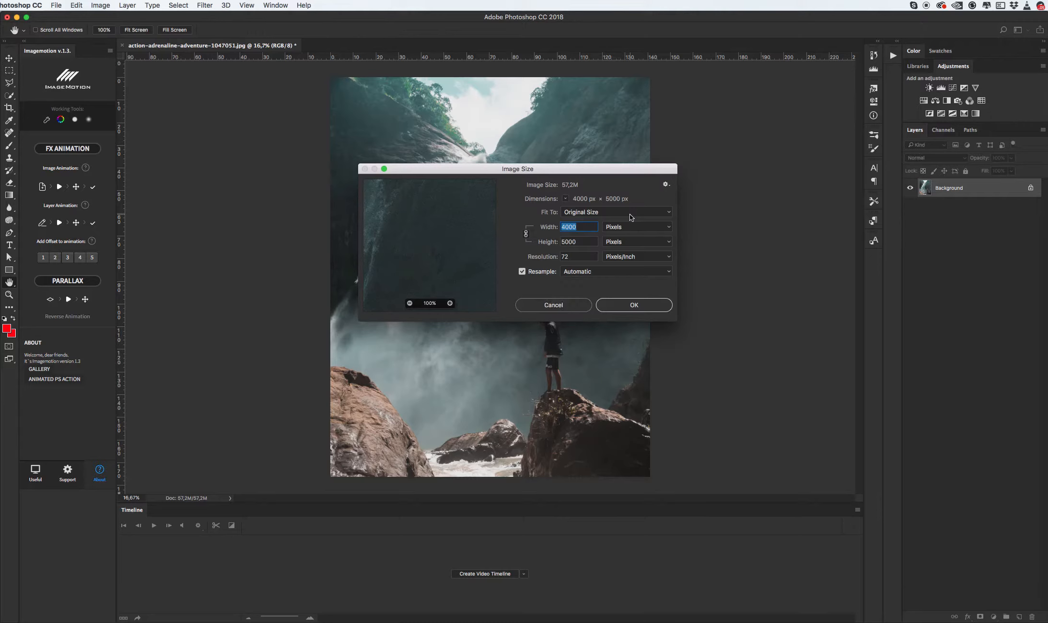
drag(564, 226, 576, 229)
text(100)
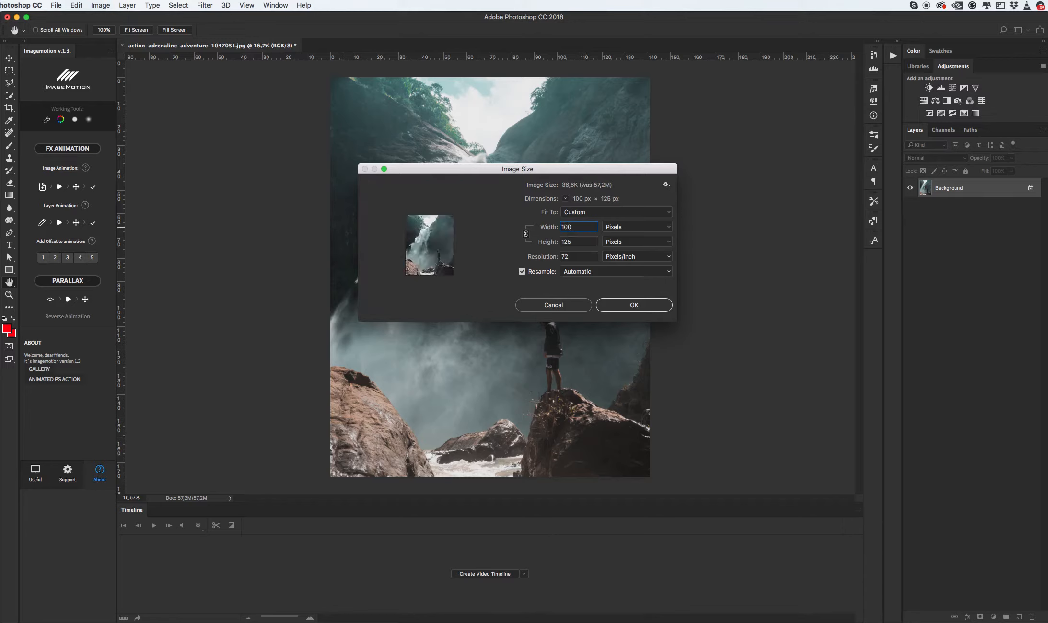
text(0)
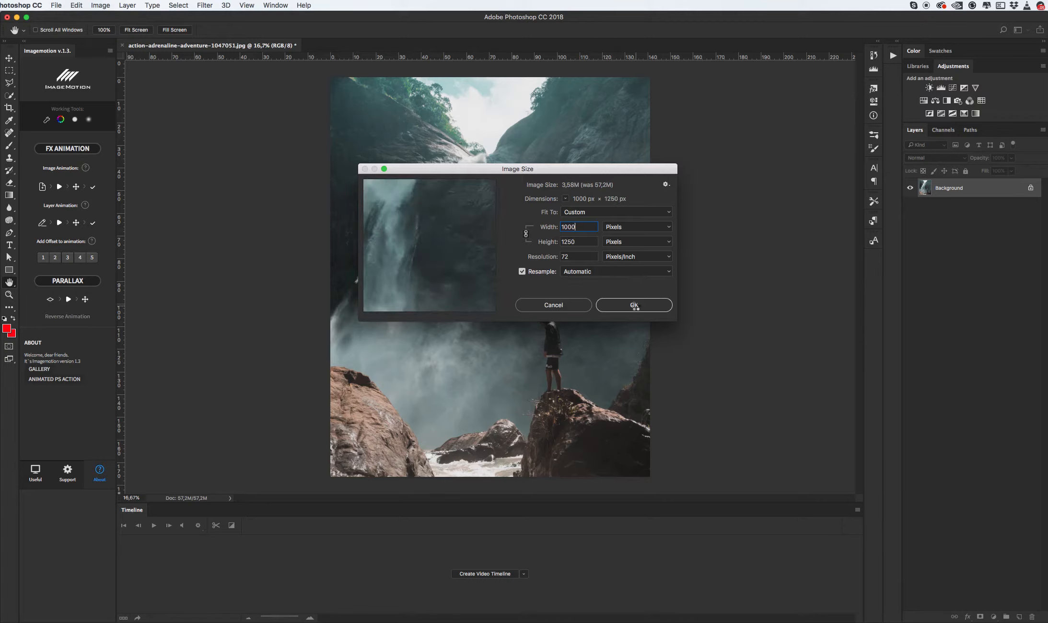
click(633, 306)
key(super+1)
key(z)
alt+click(560, 302)
key(v)
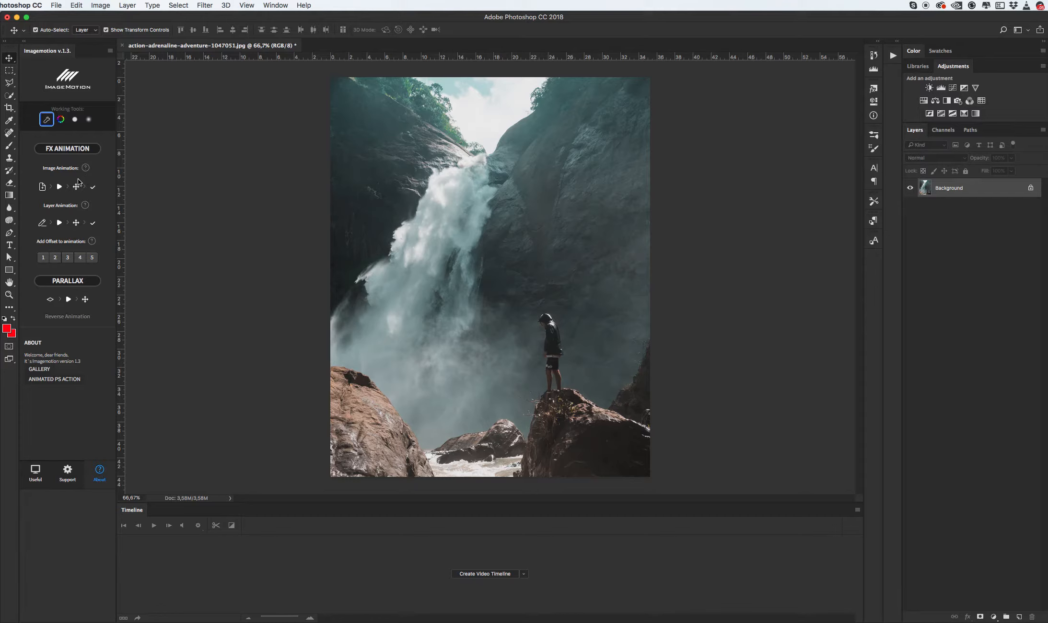
Create a new image animation element and paint the main left part of the waterfall red with the soft brush.
click(43, 188)
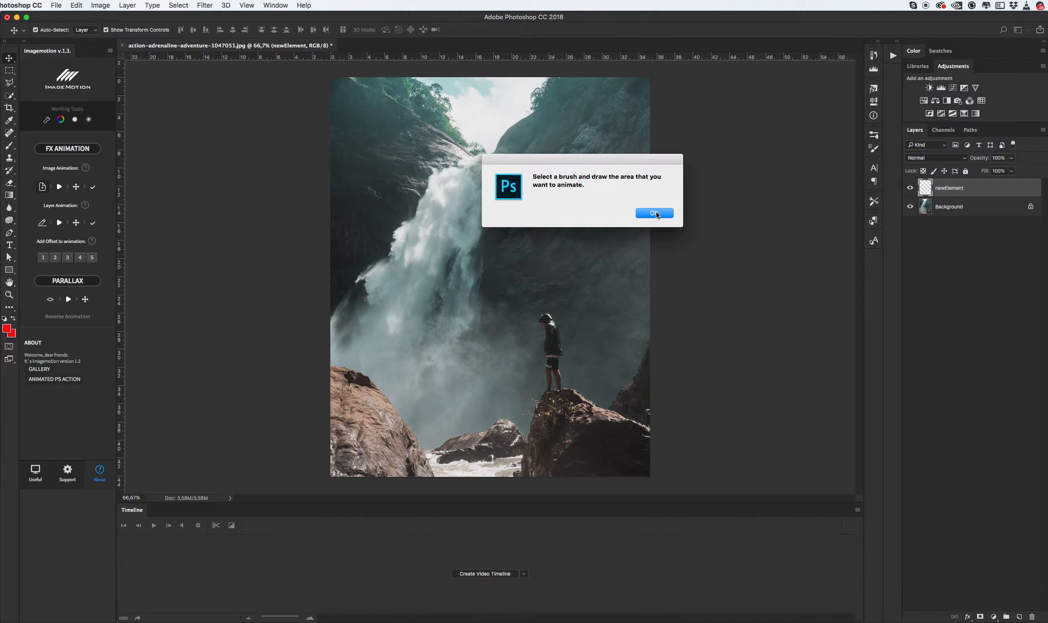
click(655, 213)
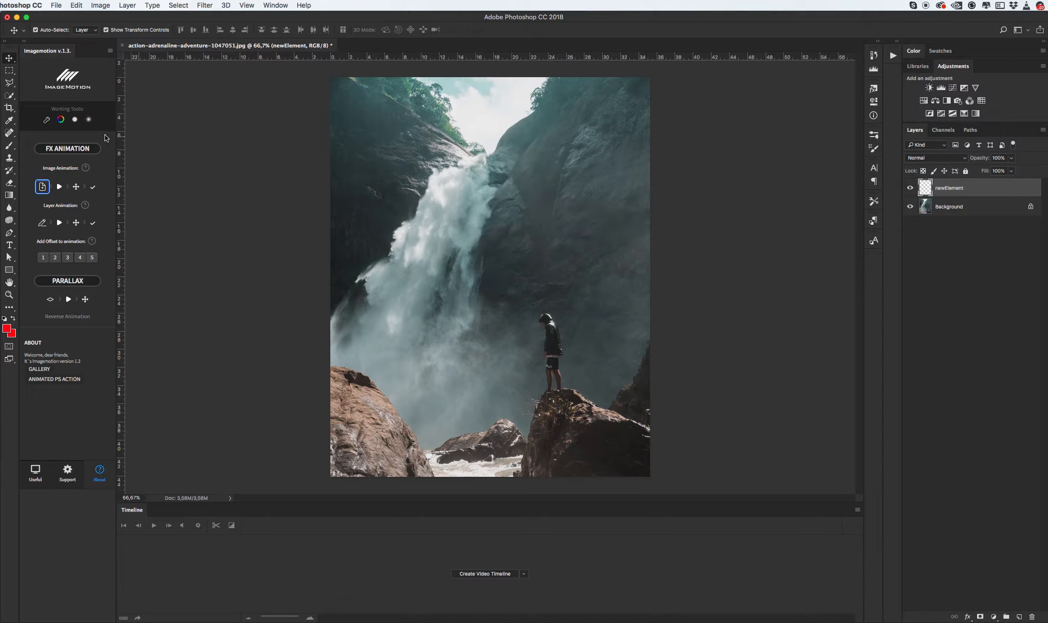
click(88, 120)
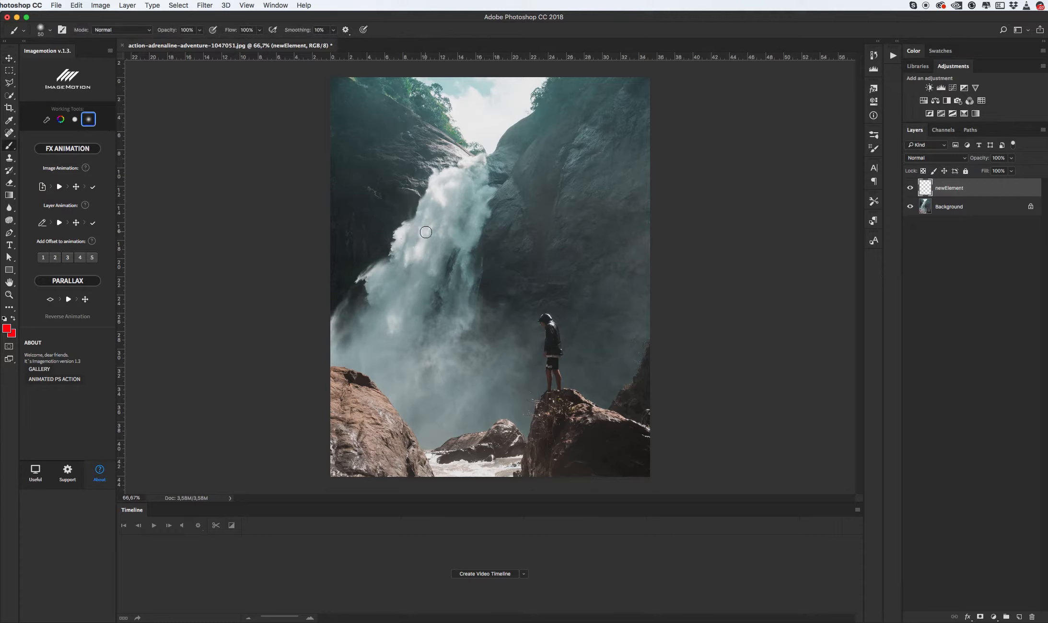
mouse_move(412, 231)
mouse_down()
mouse_move(397, 267)
mouse_move(373, 284)
mouse_move(388, 278)
mouse_move(379, 303)
mouse_move(436, 187)
mouse_move(467, 177)
mouse_move(479, 196)
mouse_move(442, 207)
mouse_move(446, 232)
mouse_move(456, 209)
mouse_move(426, 270)
mouse_move(435, 258)
mouse_move(430, 246)
mouse_move(386, 311)
mouse_move(410, 324)
mouse_move(421, 288)
mouse_move(407, 329)
mouse_move(395, 335)
mouse_move(389, 323)
mouse_move(375, 335)
mouse_move(406, 322)
mouse_up()
click(391, 333)
click(385, 326)
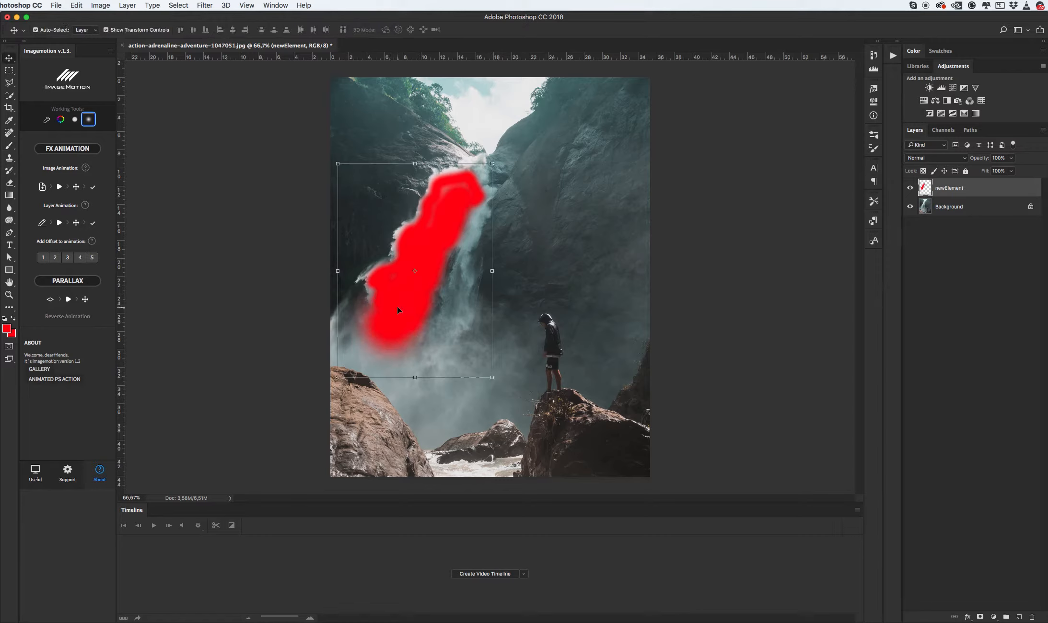
mouse_move(450, 215)
ctrl+alt+mouse_down()
mouse_move(429, 214)
mouse_move(433, 197)
ctrl+alt+mouse_up()
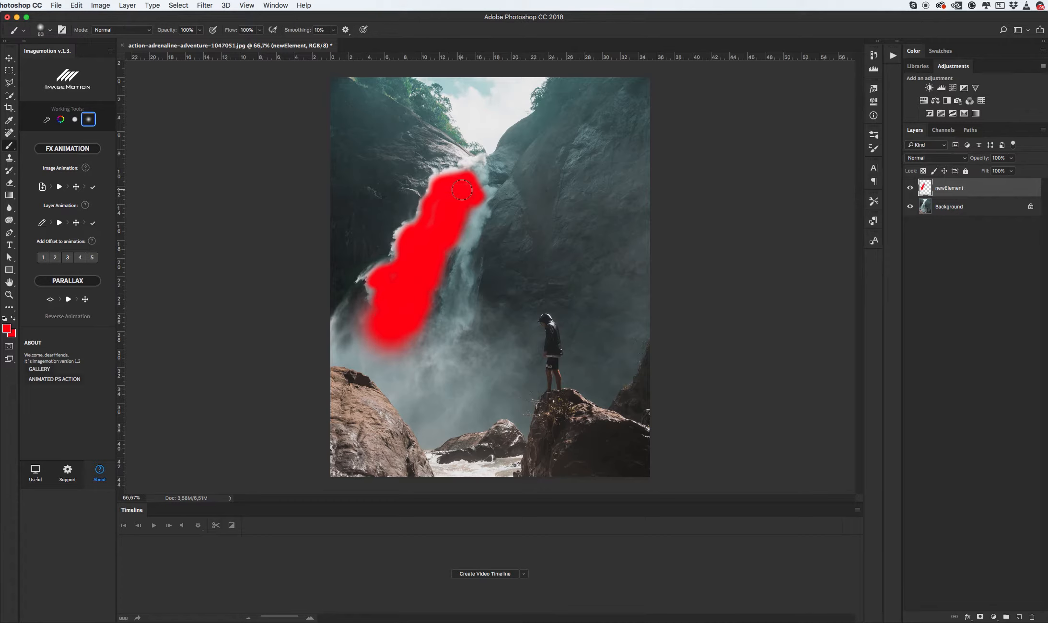
key(v)
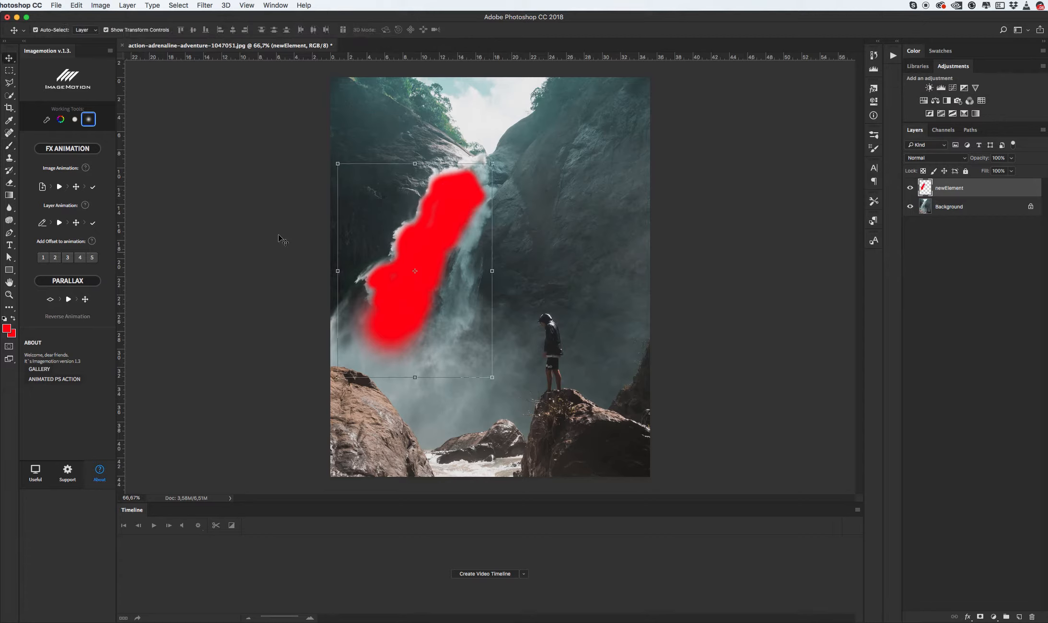
Generate the animation from the painted area and set its end point by enlarging it down and left to about 110%.
click(62, 189)
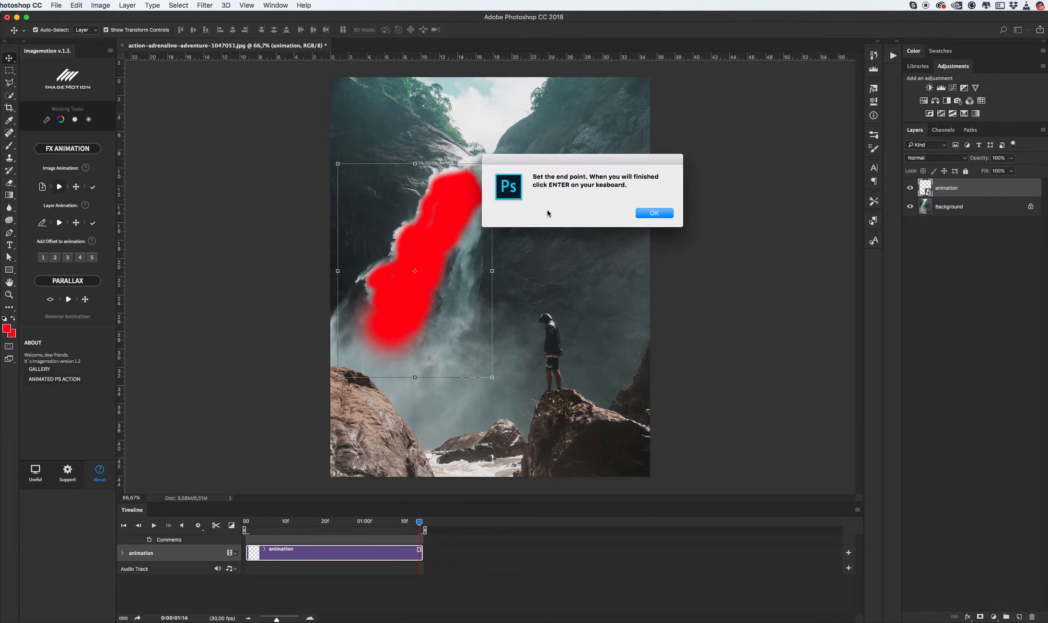
click(663, 214)
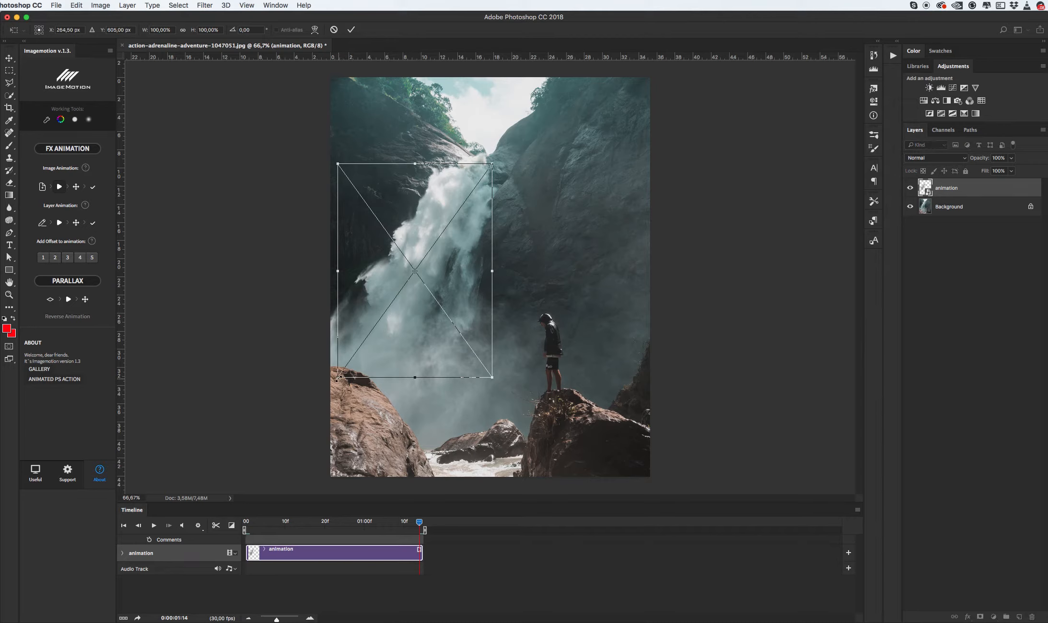
drag(338, 378, 321, 399)
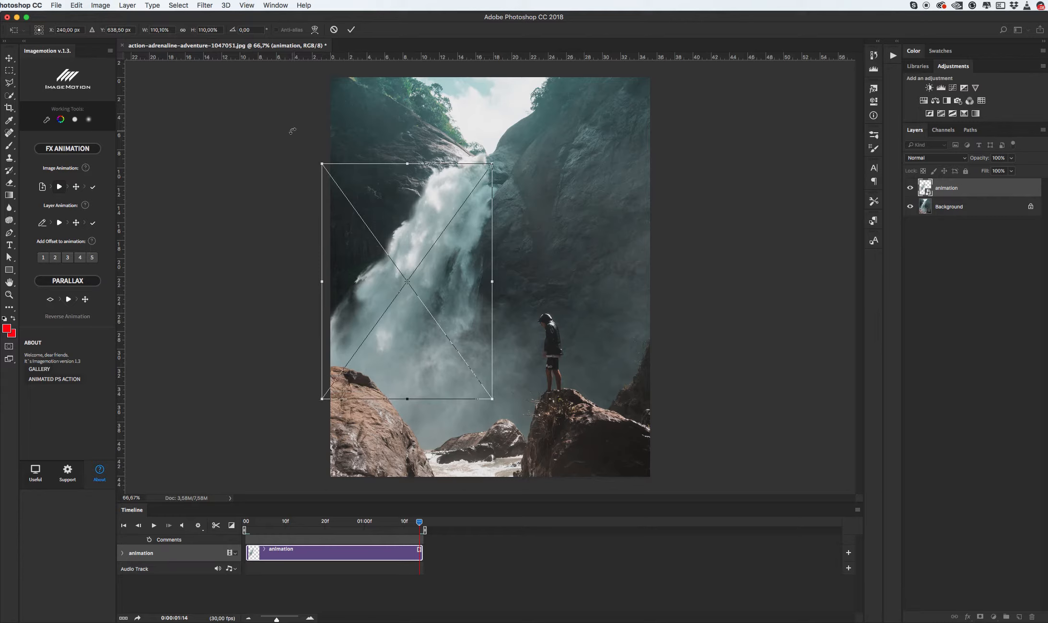
key(Return)
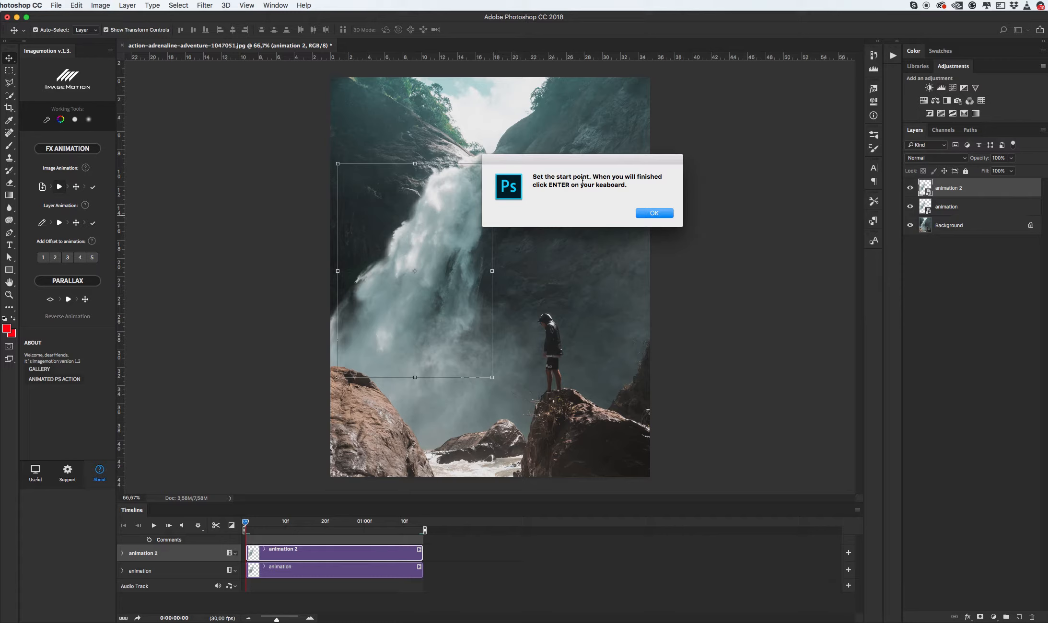
Set the animation's start point by shrinking the waterfall piece toward its upper-right corner to about 90%.
click(654, 213)
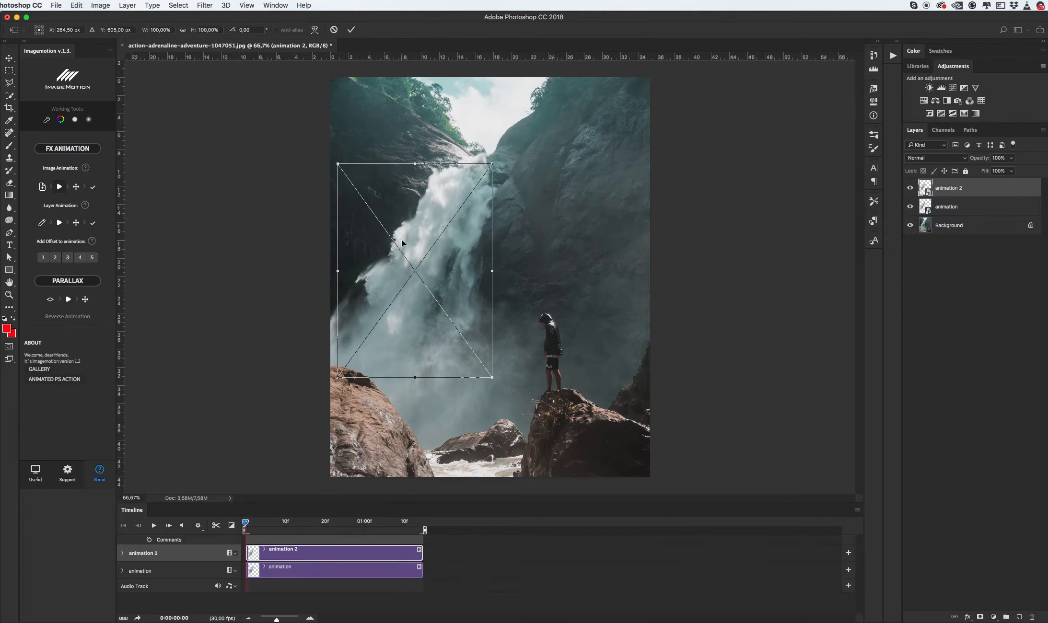
drag(338, 376, 356, 353)
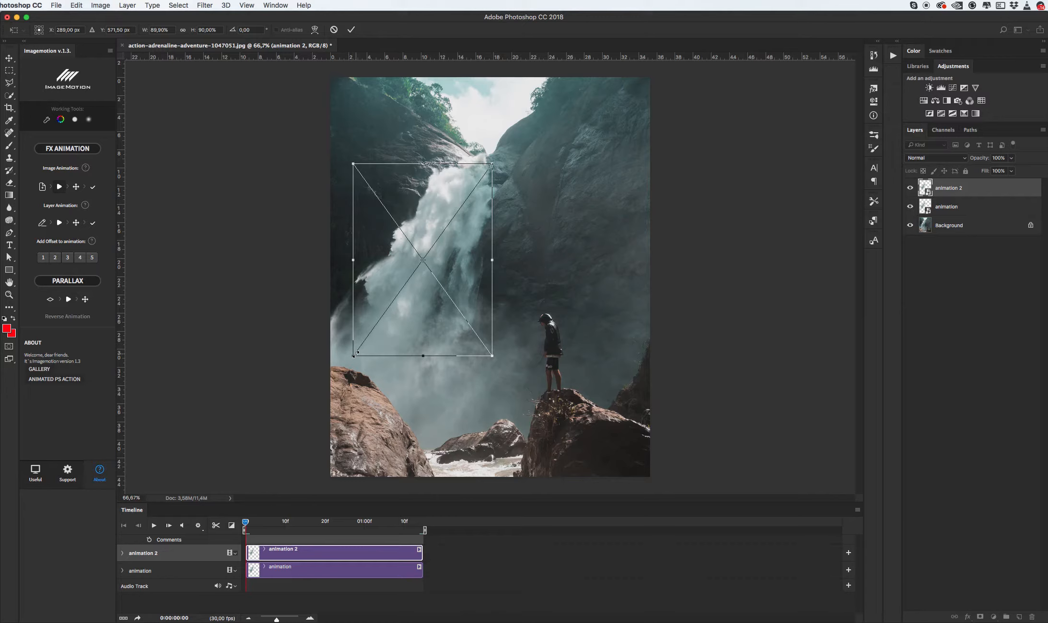
key(Return)
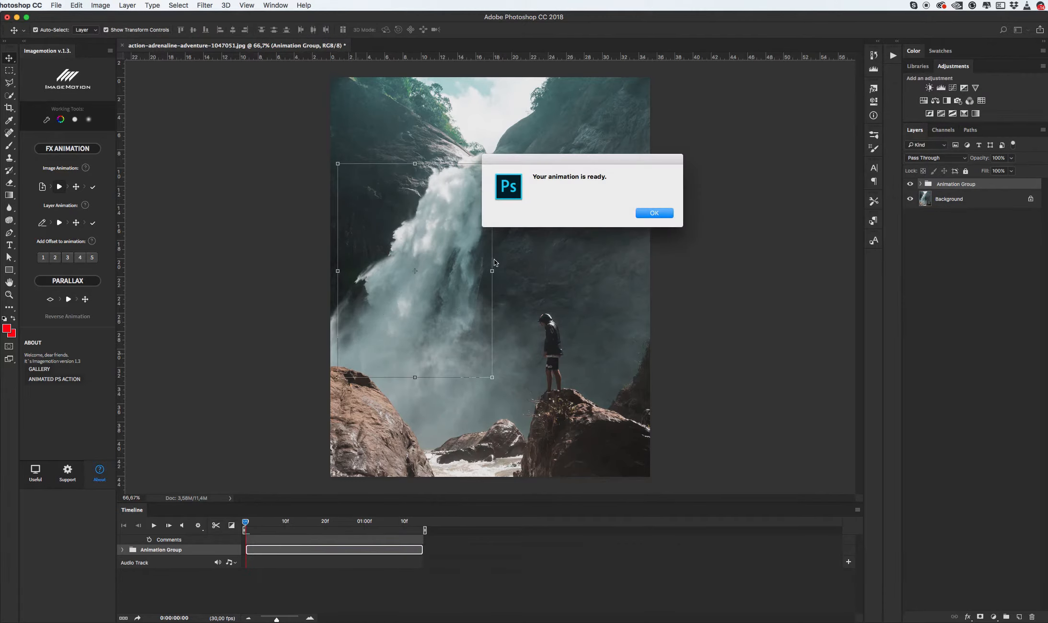
click(653, 213)
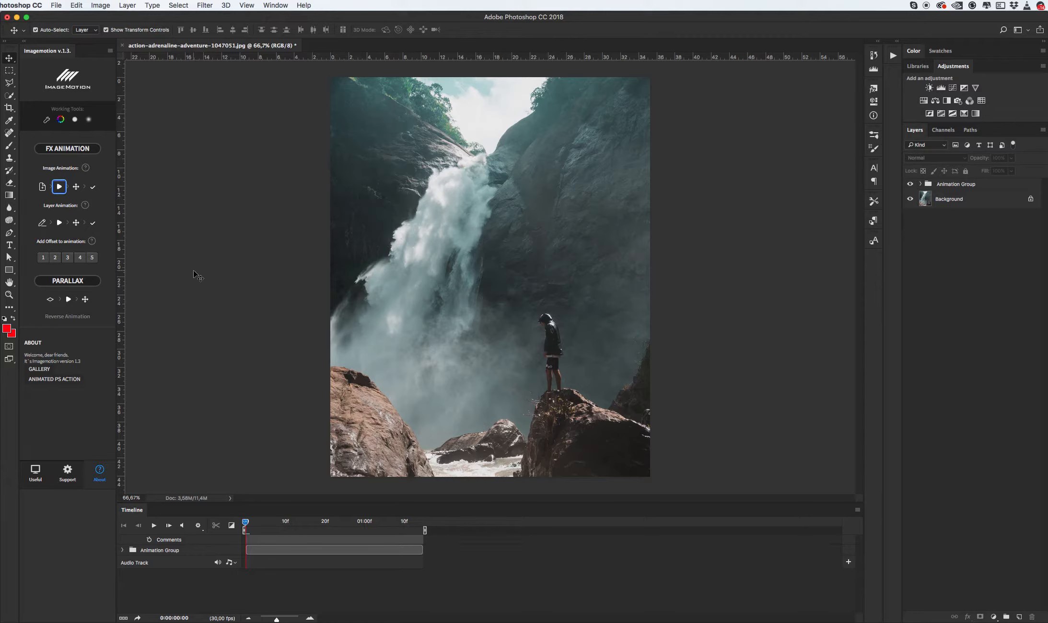
Preview the waterfall animation on the timeline and finalize it as a completed element.
click(153, 525)
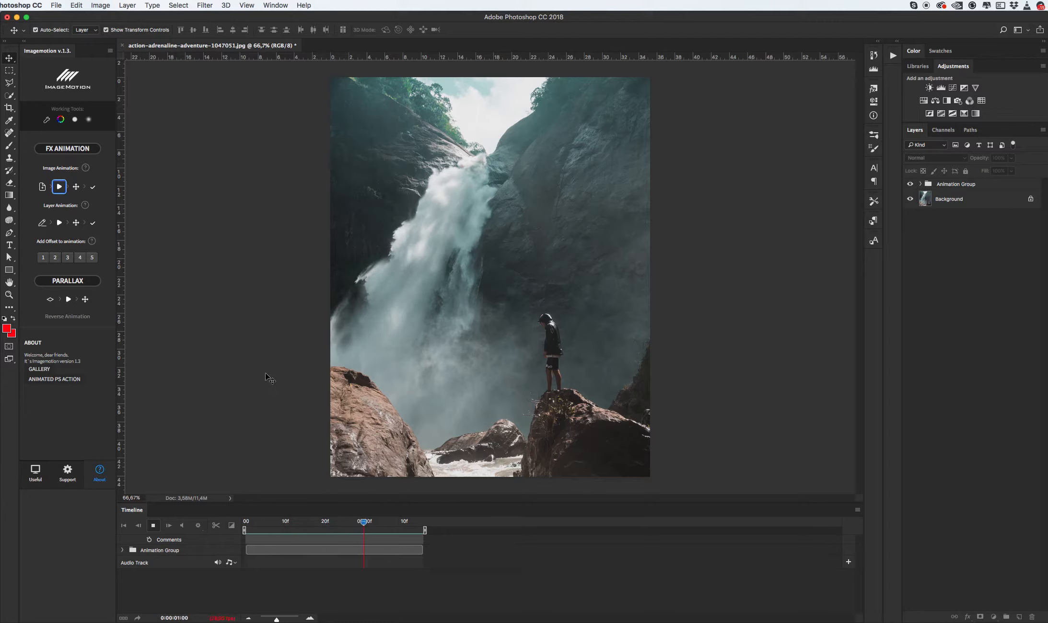
key(space)
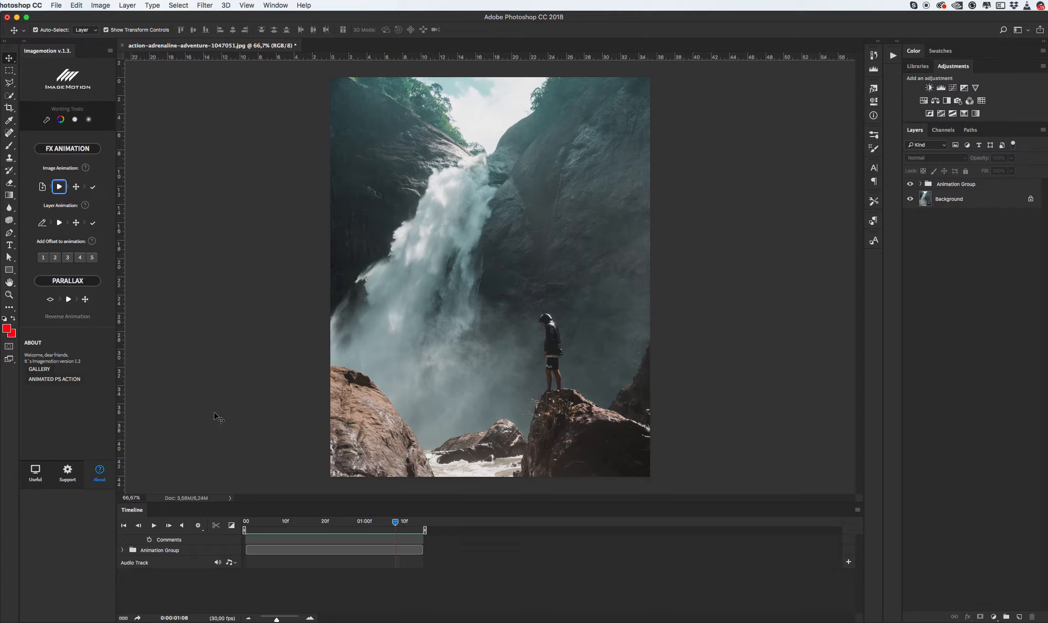
click(93, 189)
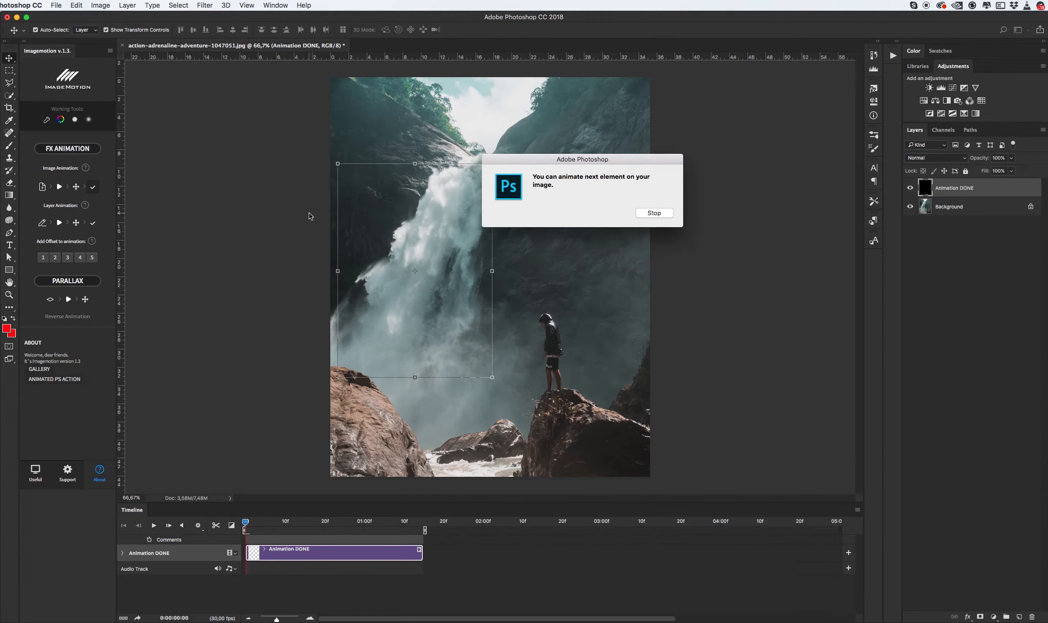
click(655, 213)
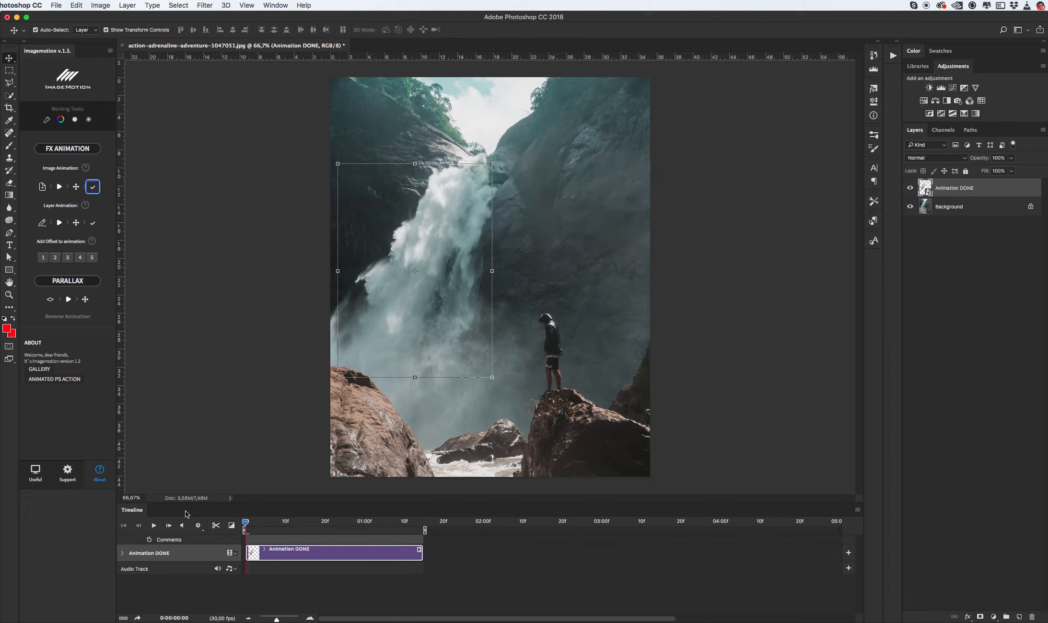
Play back the finalized waterfall animation and return the playhead to the first frame.
click(154, 525)
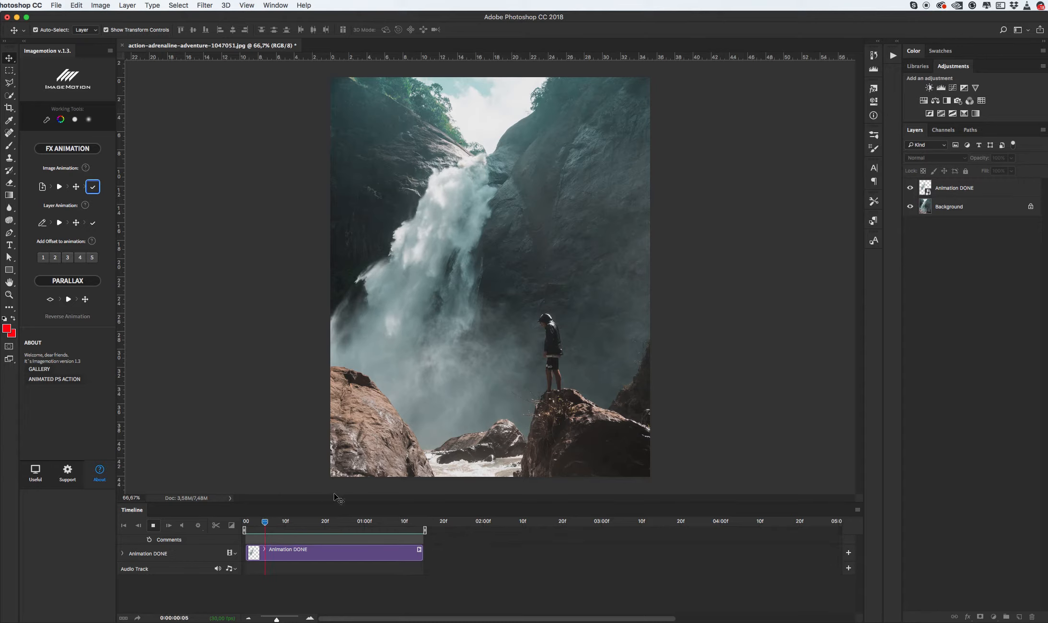
key(space)
key(Home)
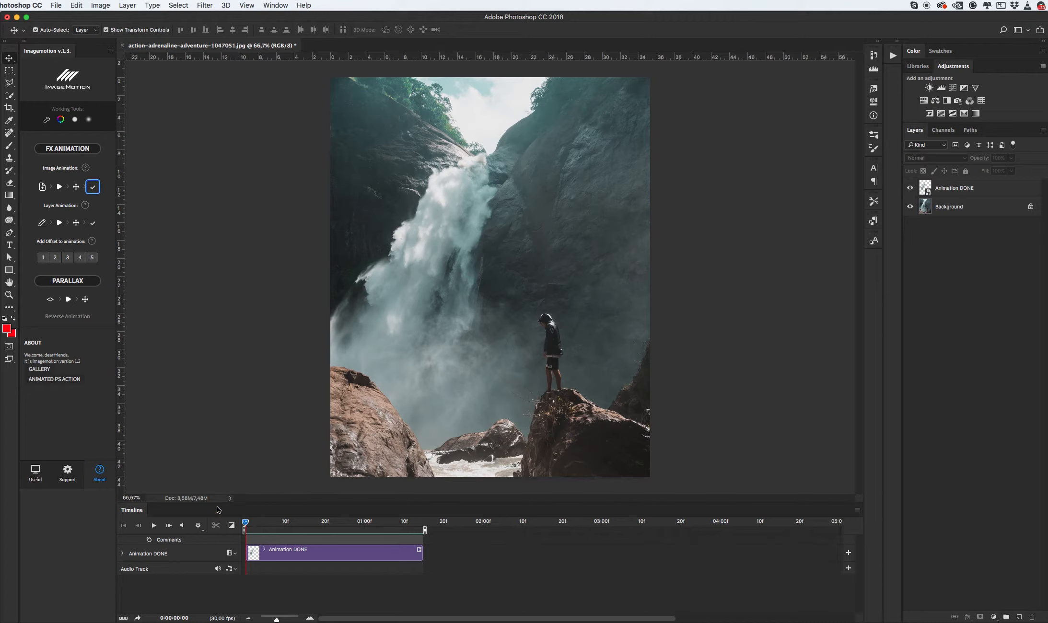
Create another image animation element and paint the right-hand stream of the waterfall red with the soft brush.
click(43, 187)
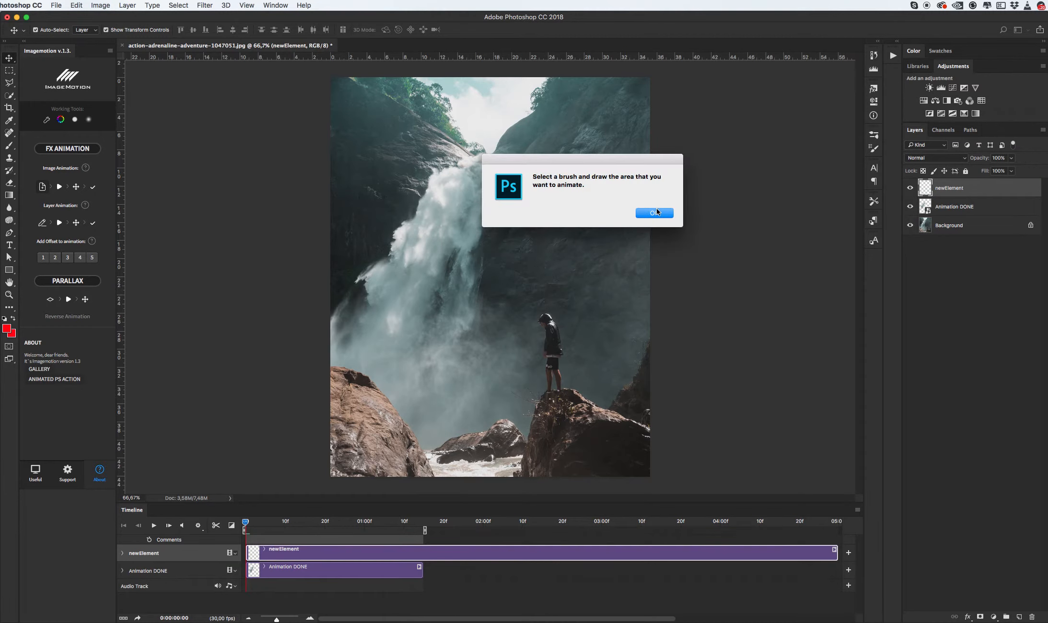
click(654, 213)
click(89, 120)
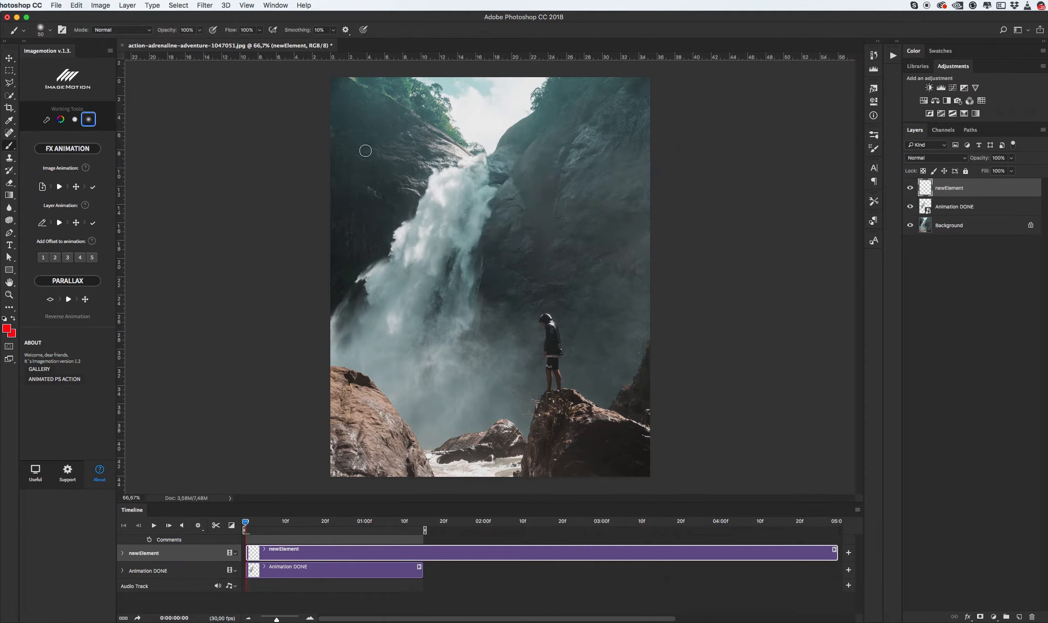
mouse_move(477, 194)
mouse_down()
mouse_move(449, 320)
mouse_move(445, 306)
mouse_move(449, 299)
mouse_move(464, 317)
mouse_move(463, 331)
mouse_move(451, 331)
mouse_move(452, 315)
mouse_move(451, 344)
mouse_move(470, 312)
mouse_move(465, 354)
mouse_move(468, 322)
mouse_move(432, 345)
mouse_move(445, 336)
mouse_move(437, 350)
mouse_move(457, 341)
mouse_move(466, 352)
mouse_move(409, 352)
mouse_move(479, 343)
mouse_move(462, 360)
mouse_move(463, 348)
mouse_move(432, 343)
mouse_move(453, 350)
mouse_up()
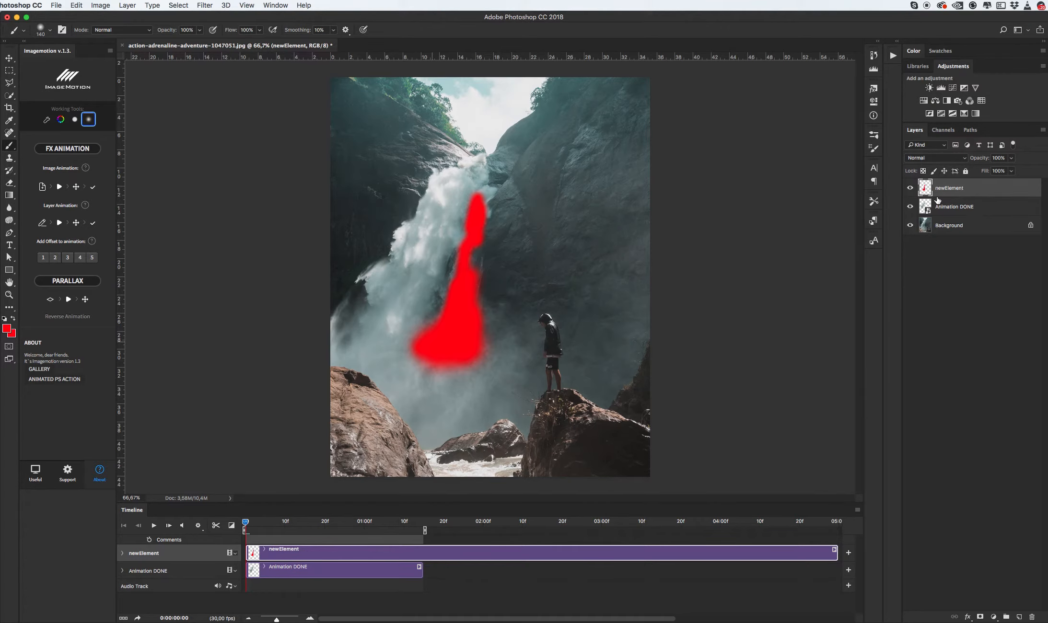
Start the image animation for the painted right-hand stream and set its end point by enlarging the piece to about 110% and shifting it down.
click(59, 188)
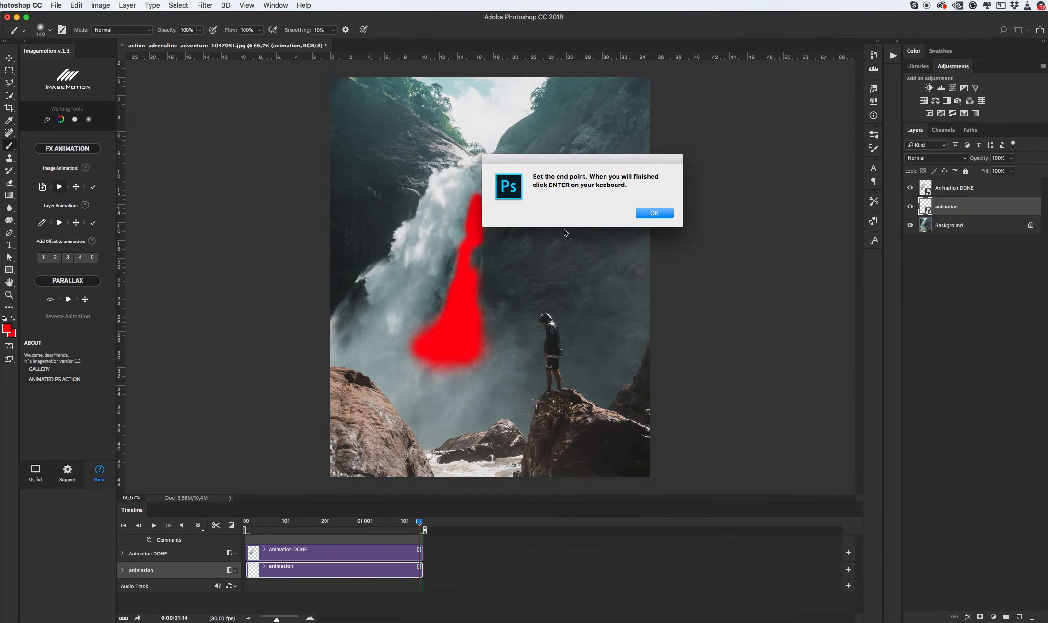
click(659, 215)
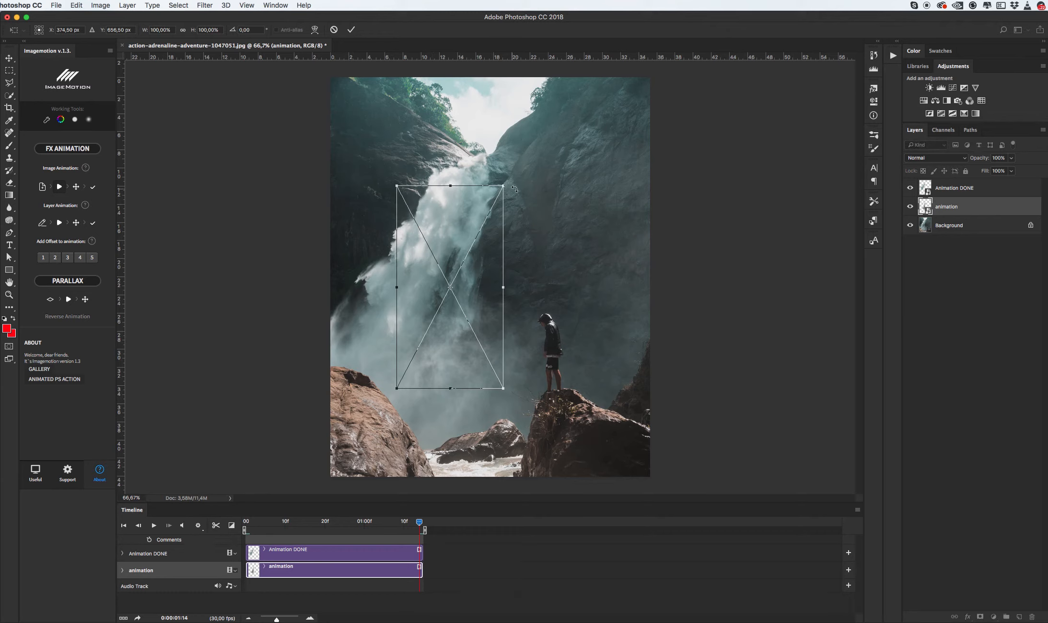
drag(507, 184, 519, 180)
drag(469, 228, 466, 245)
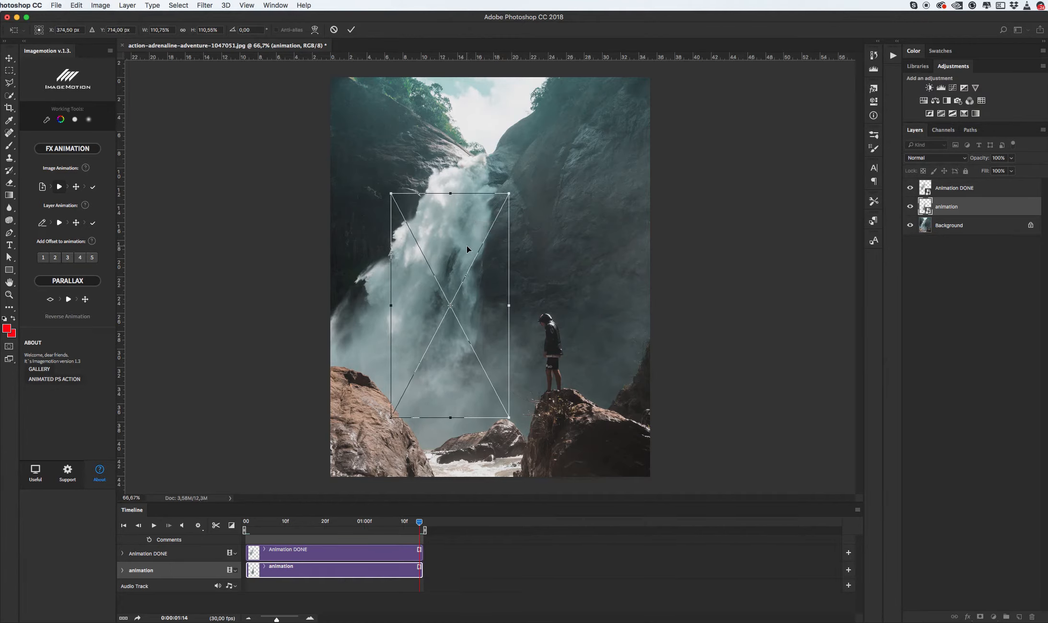
key(Return)
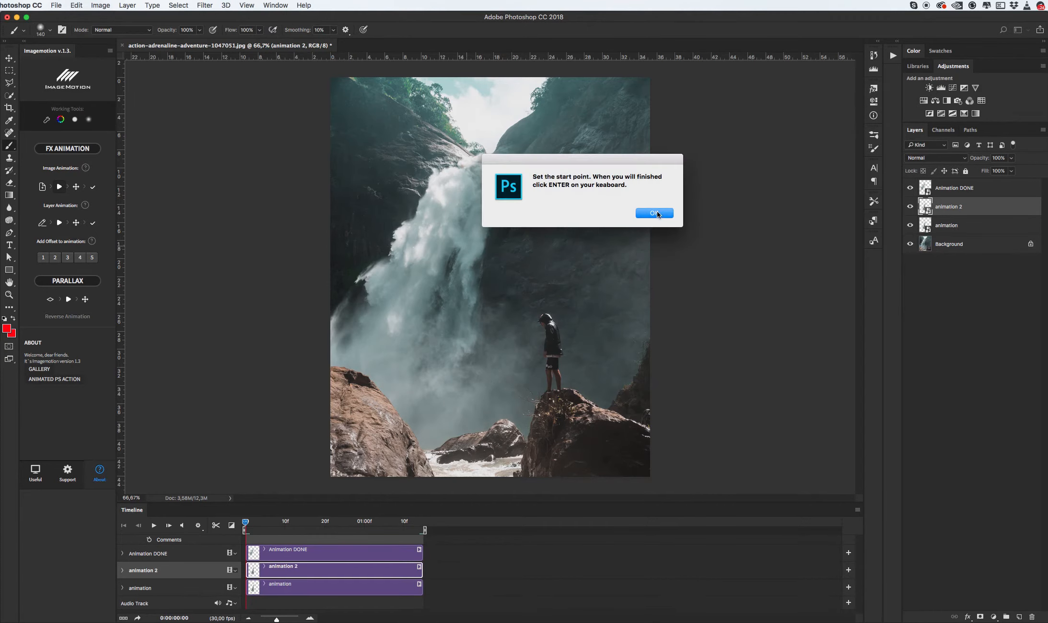
Set the stream animation's start point by shrinking the piece to about 90% and moving it up to about Y 598.5 px.
click(655, 213)
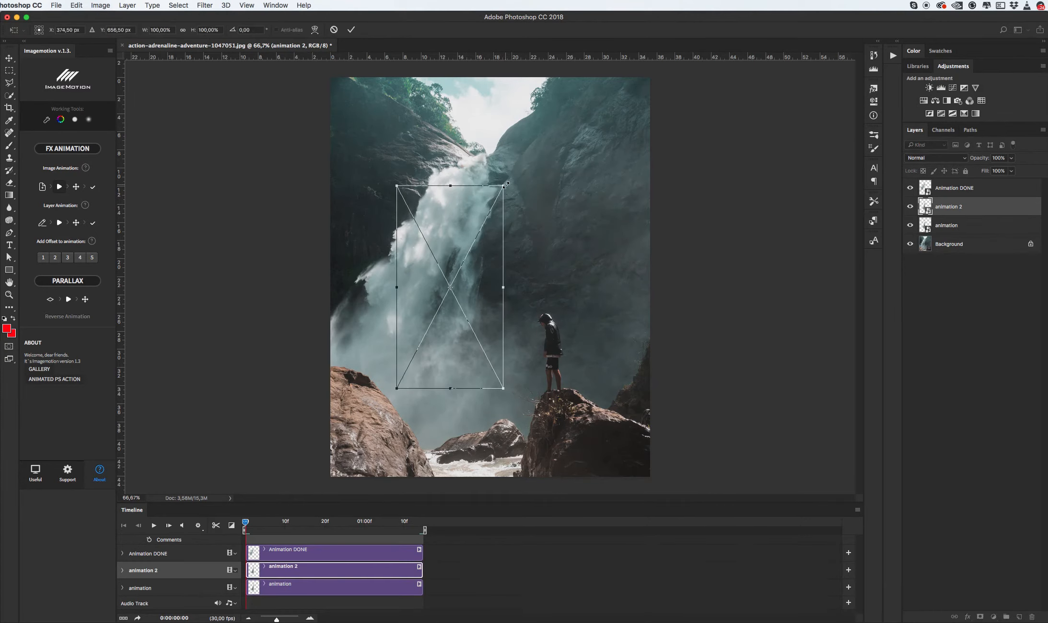
drag(504, 186, 497, 194)
drag(461, 273, 466, 261)
key(Up)
key(Up)
key(Up)
key(Up)
key(Up)
key(Up)
key(Up)
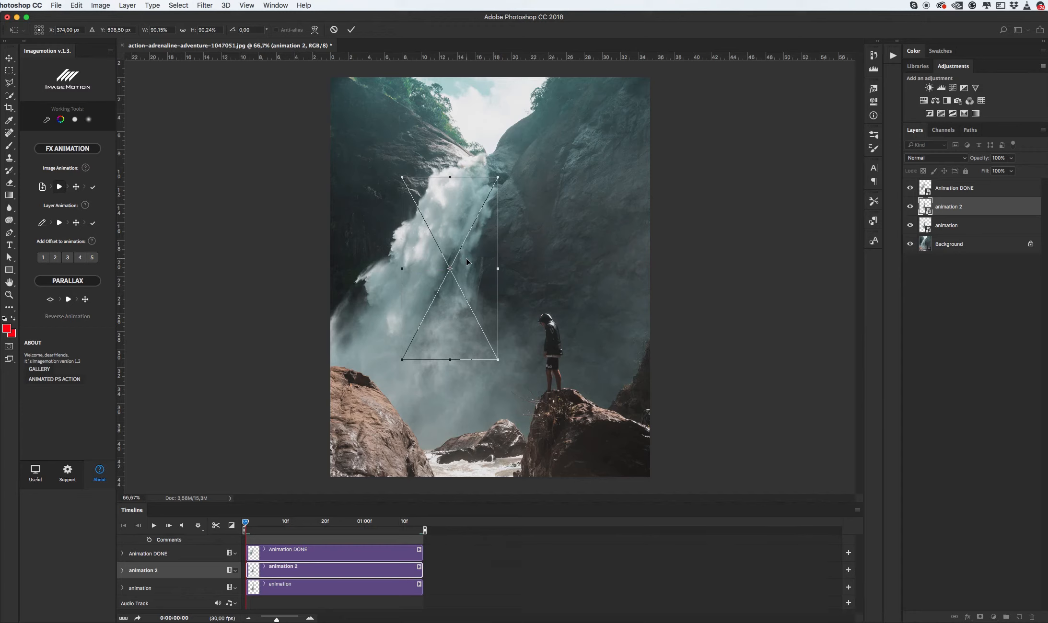
key(Return)
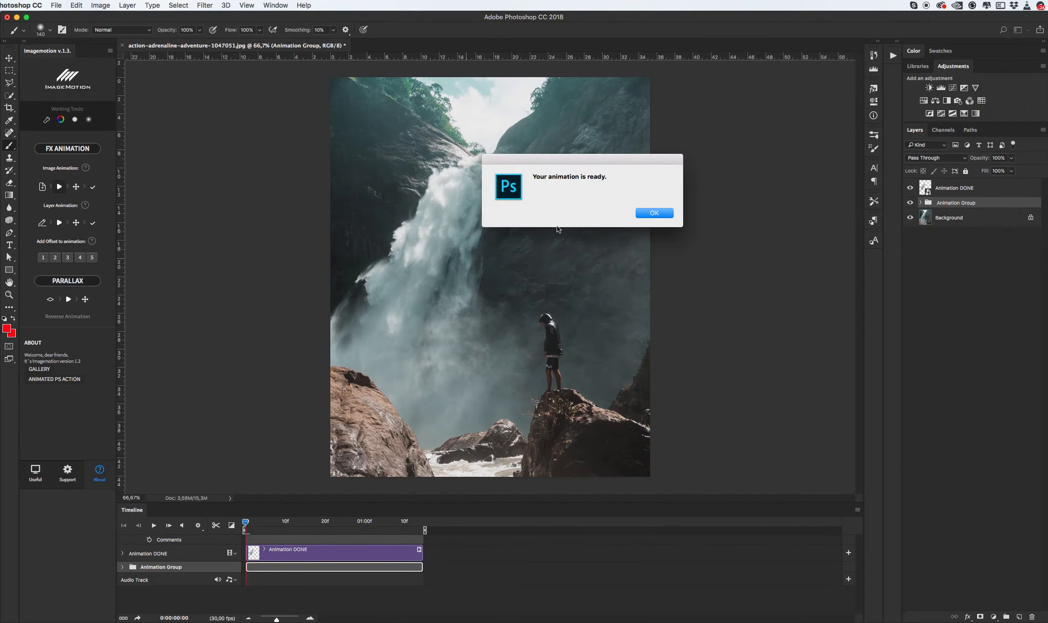
click(653, 213)
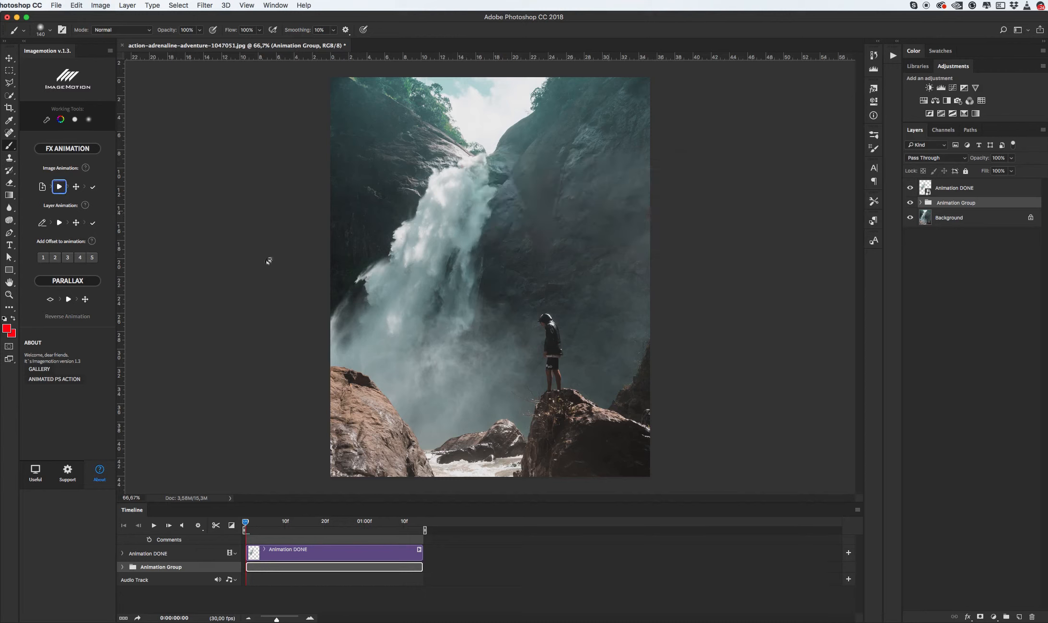
Deselect the animation group, then play the stream animation on the timeline and stop it.
click(210, 433)
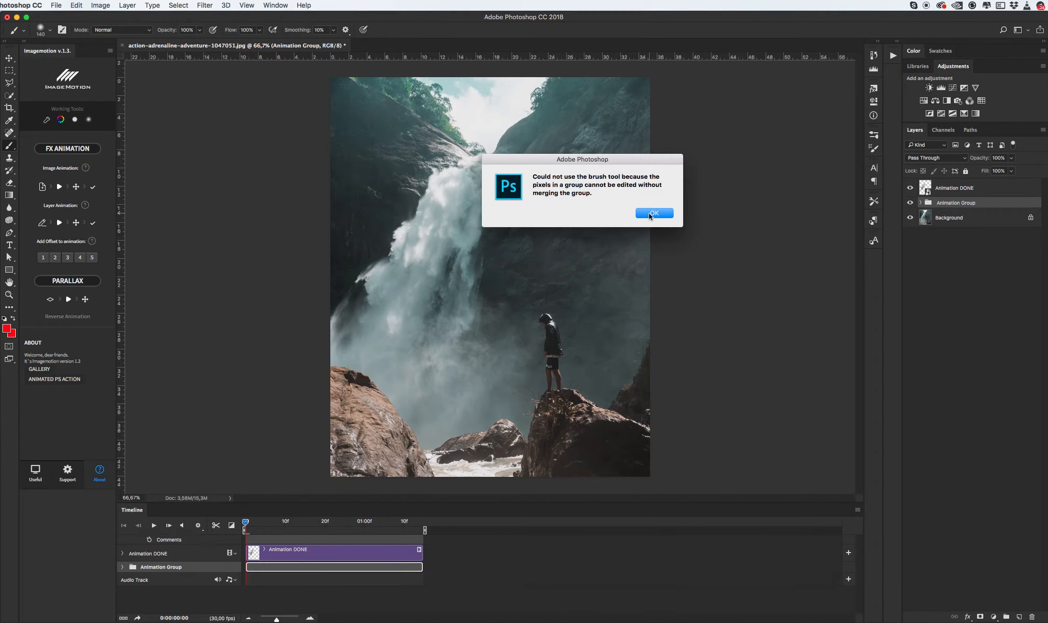
click(663, 214)
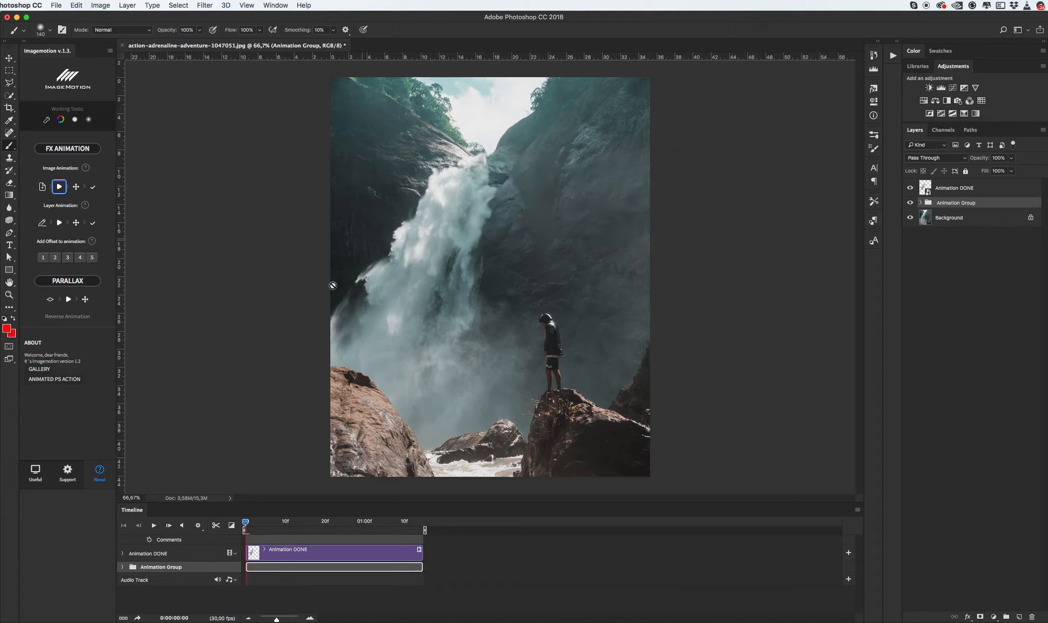
key(v)
click(265, 364)
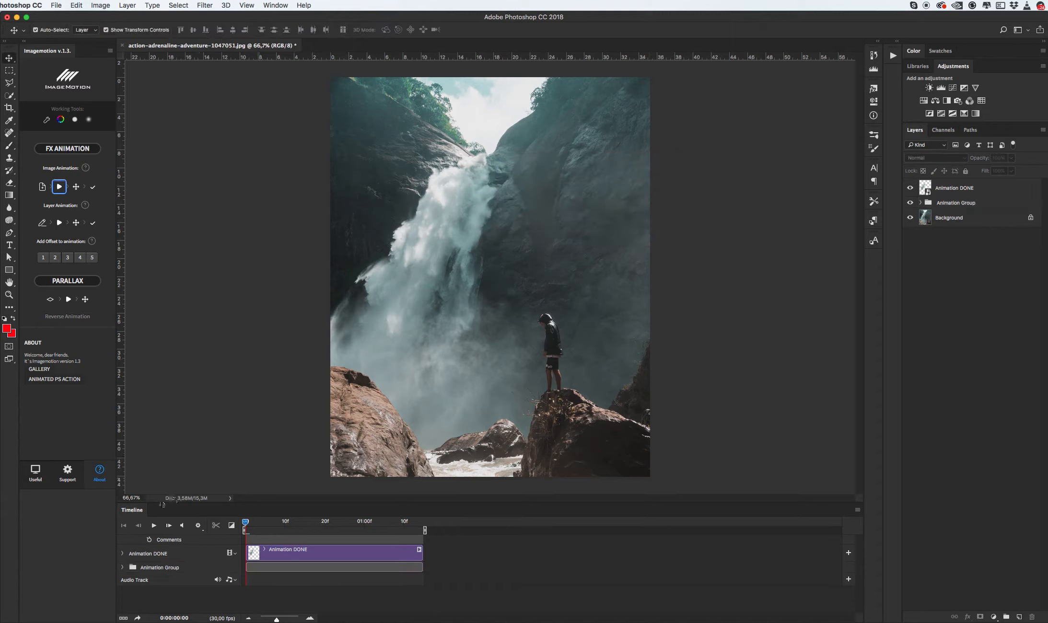
click(155, 526)
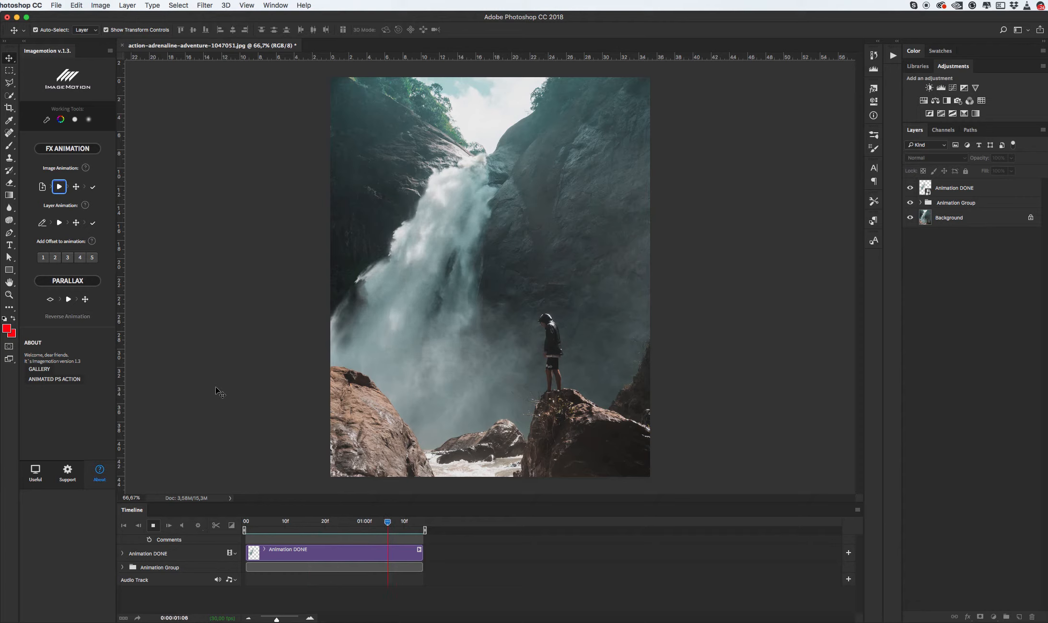
key(space)
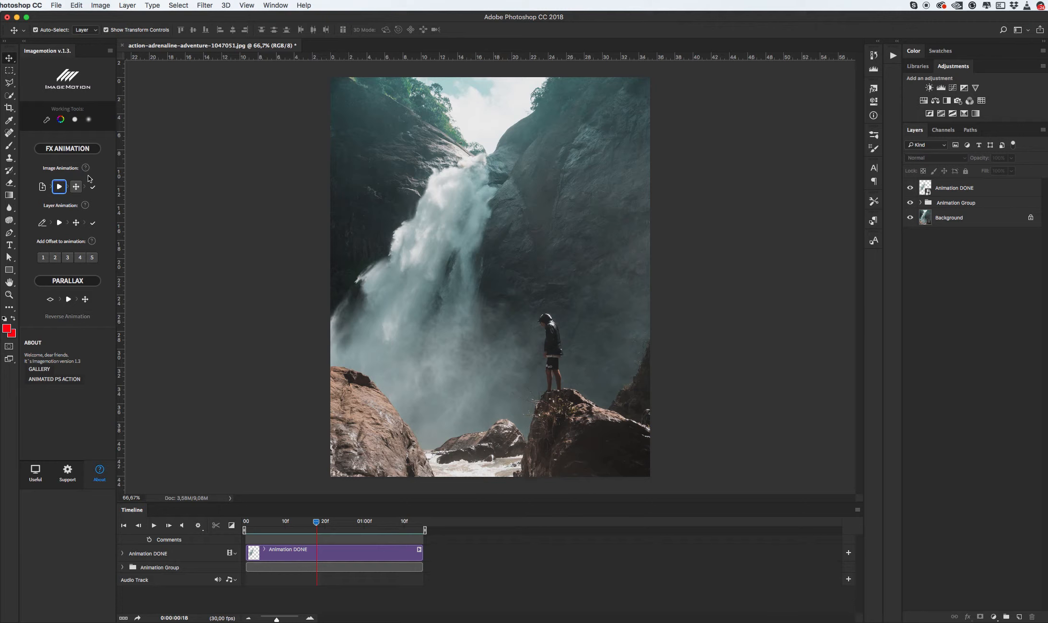
Reopen the stream animation's start and end points for editing and accept both transforms as they are.
click(77, 188)
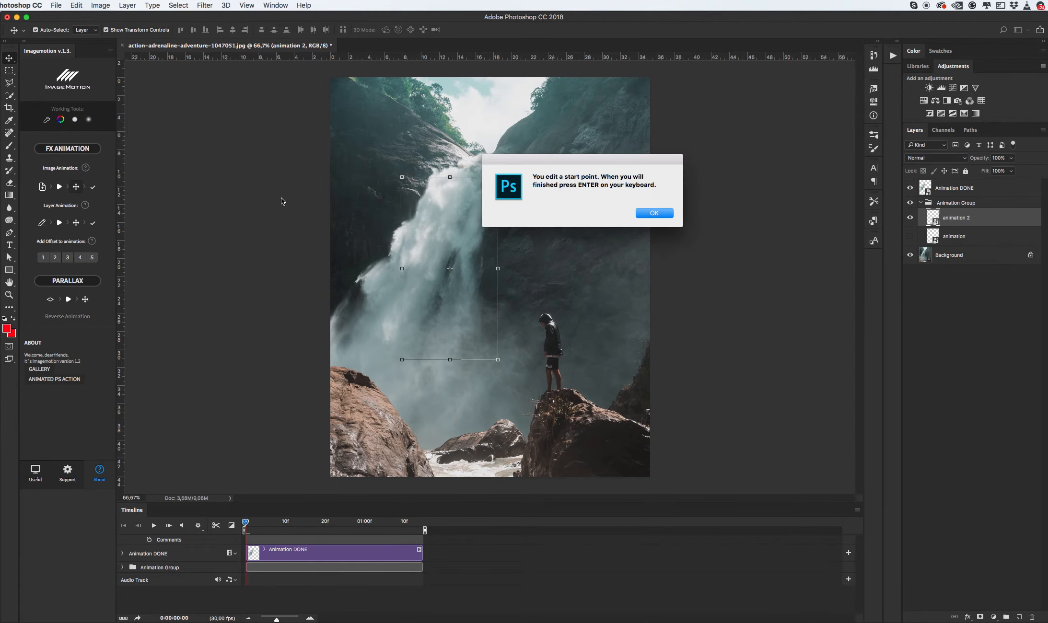
click(654, 213)
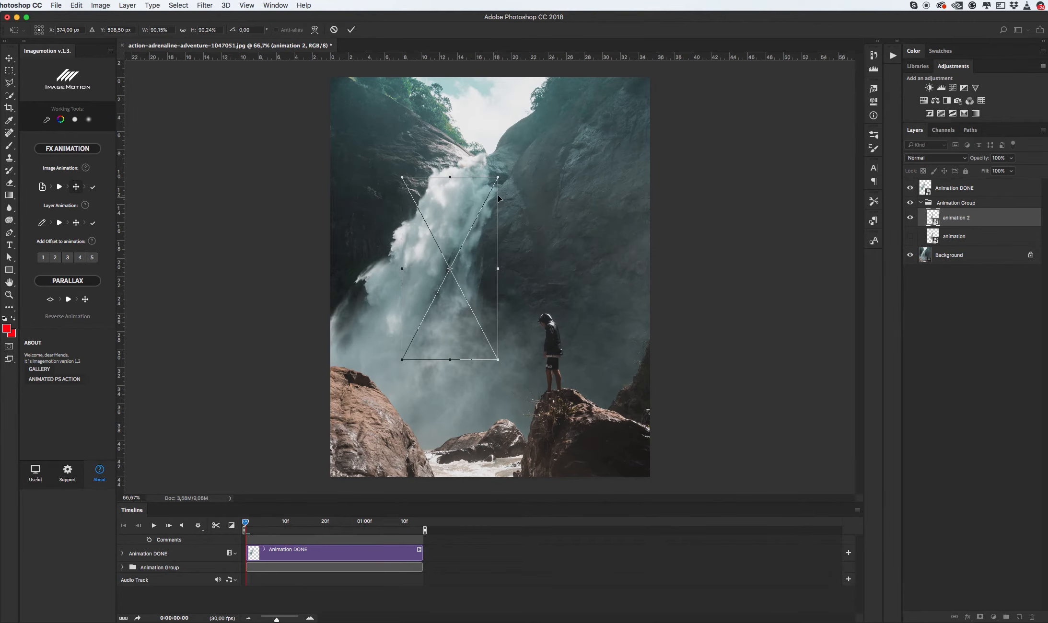
key(Return)
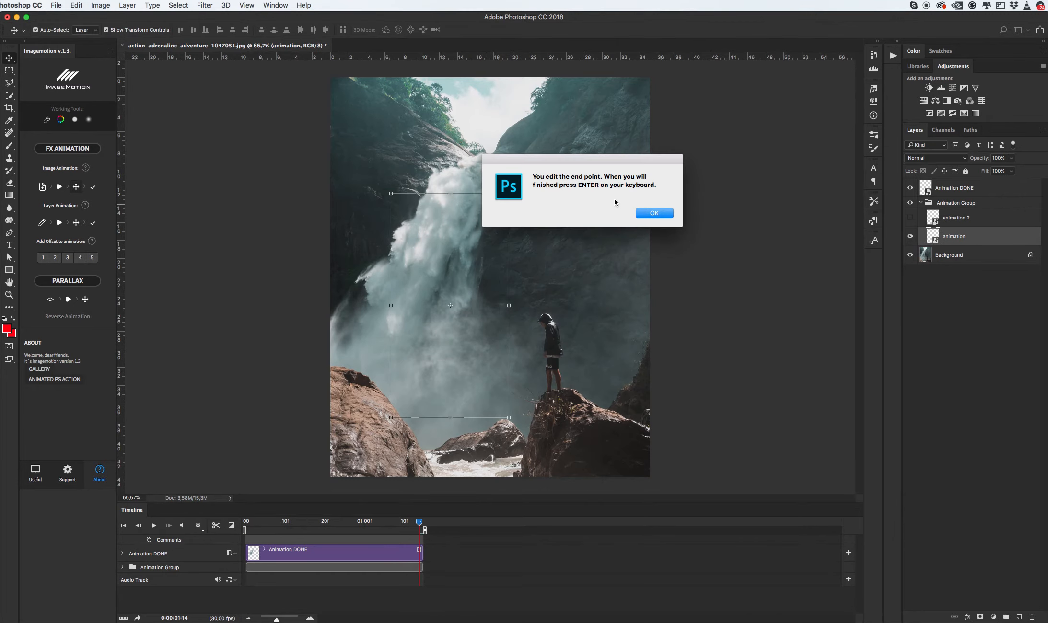
click(665, 214)
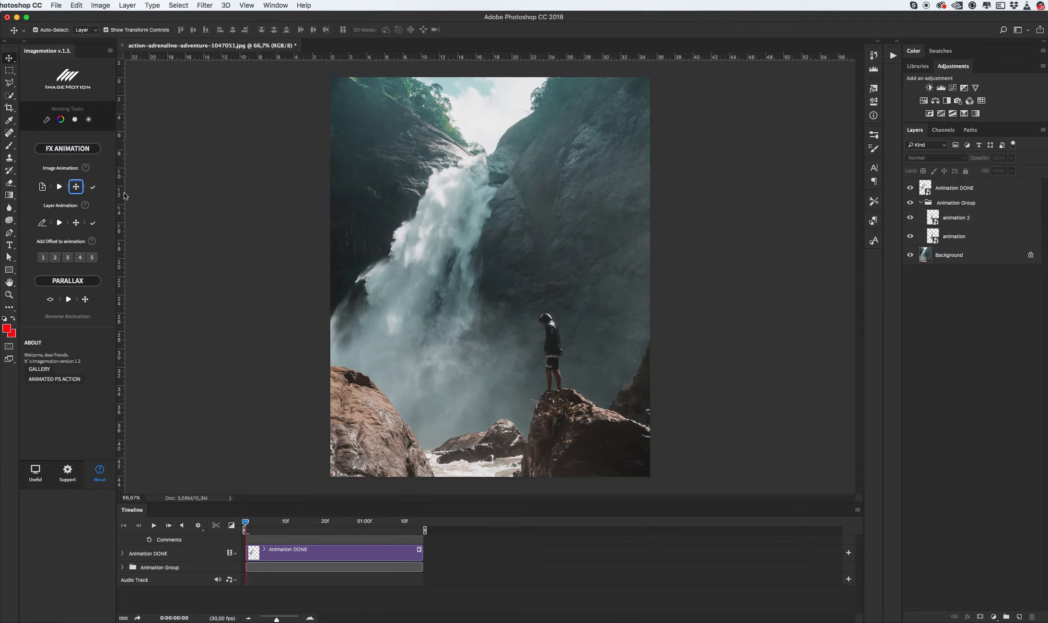
Finalize the stream animation as a completed element and play it back together with the first waterfall animation.
click(97, 190)
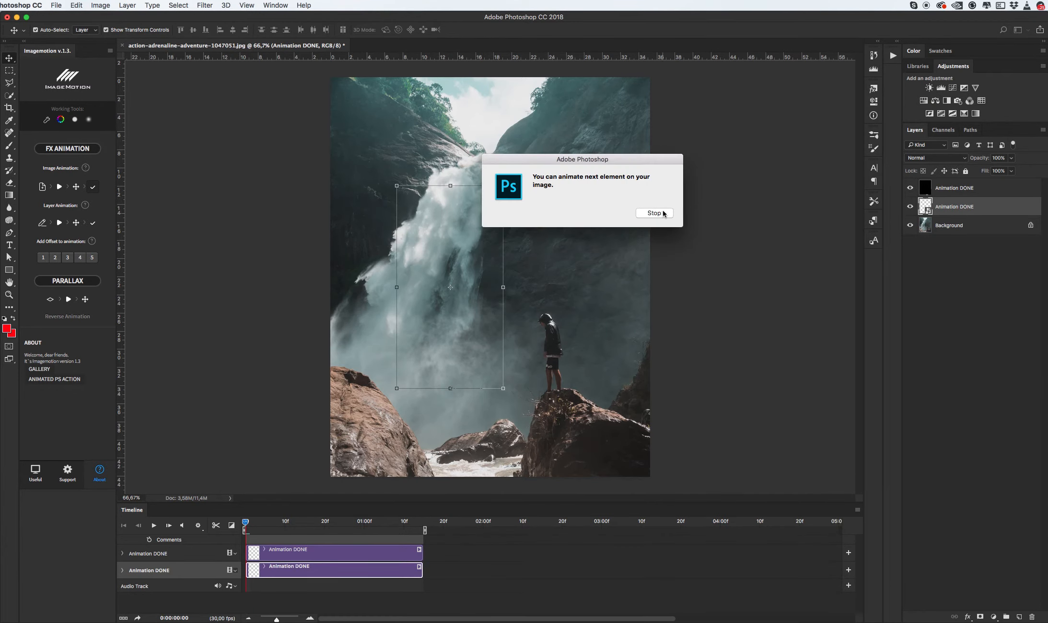
click(655, 213)
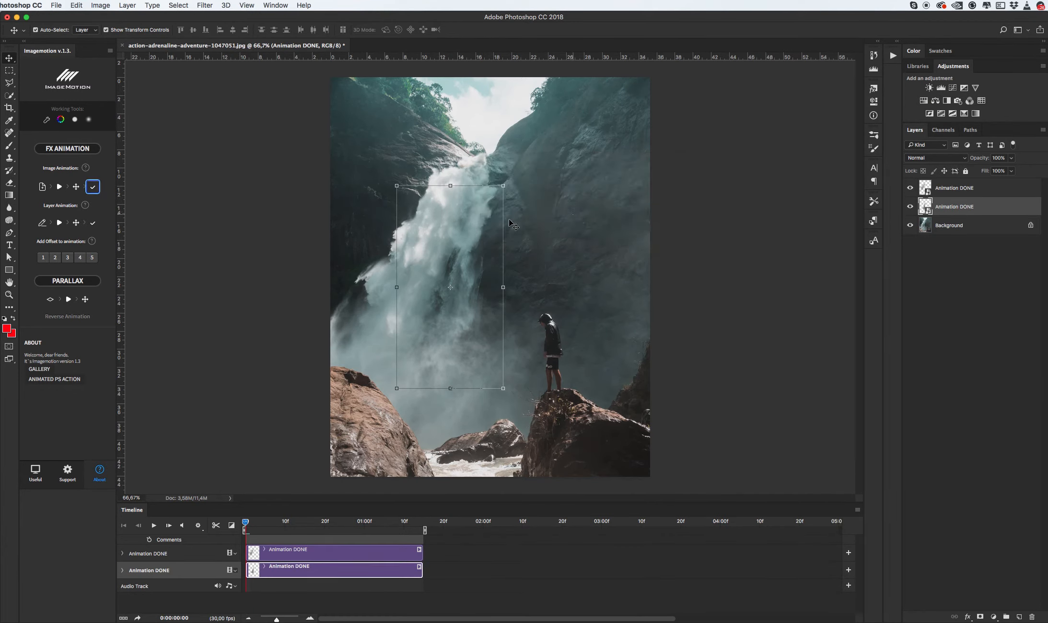
click(154, 526)
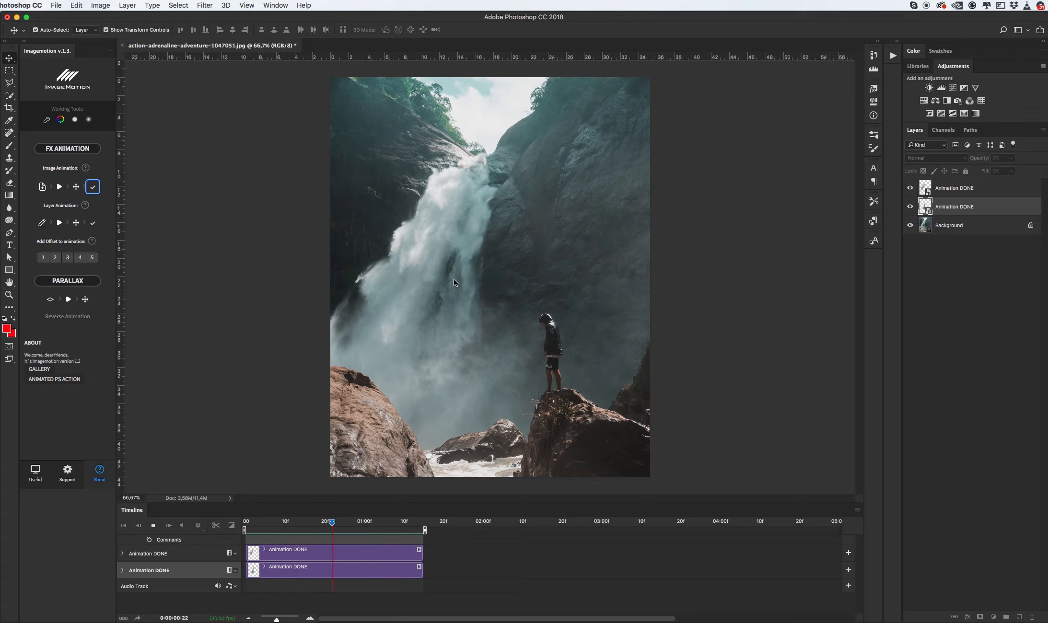
click(567, 359)
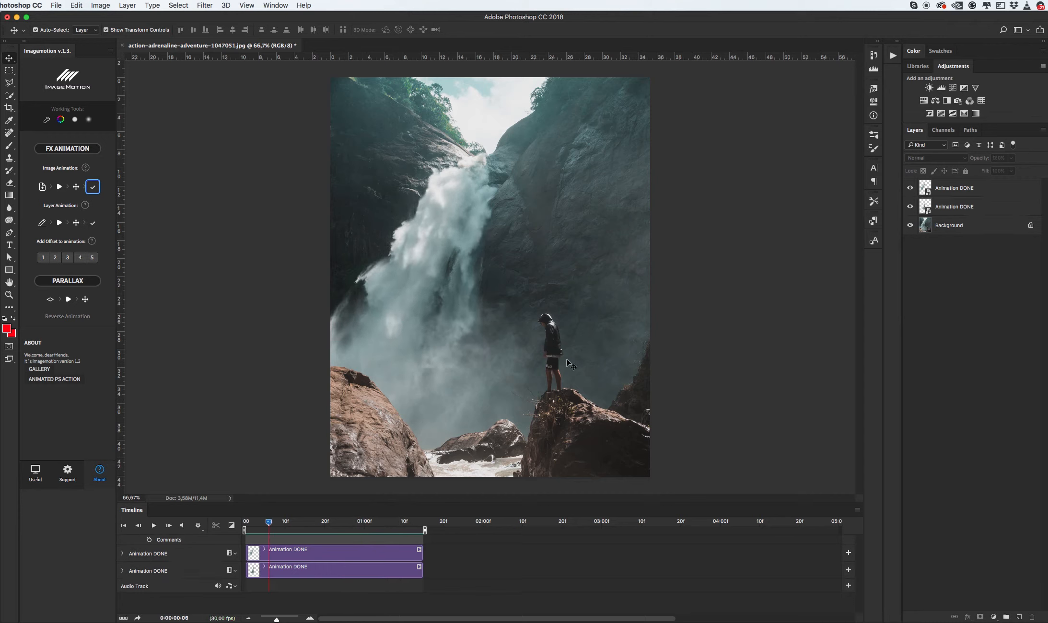
Add a layer mask to the lower Animation DONE layer and paint black along the rock edge right of the stream.
click(952, 214)
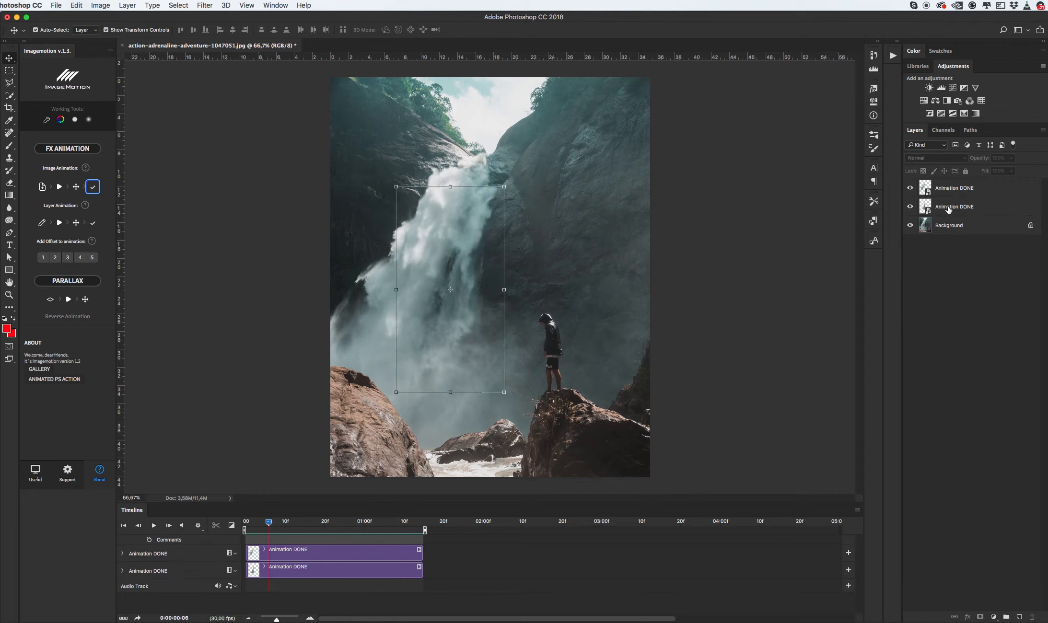
click(981, 617)
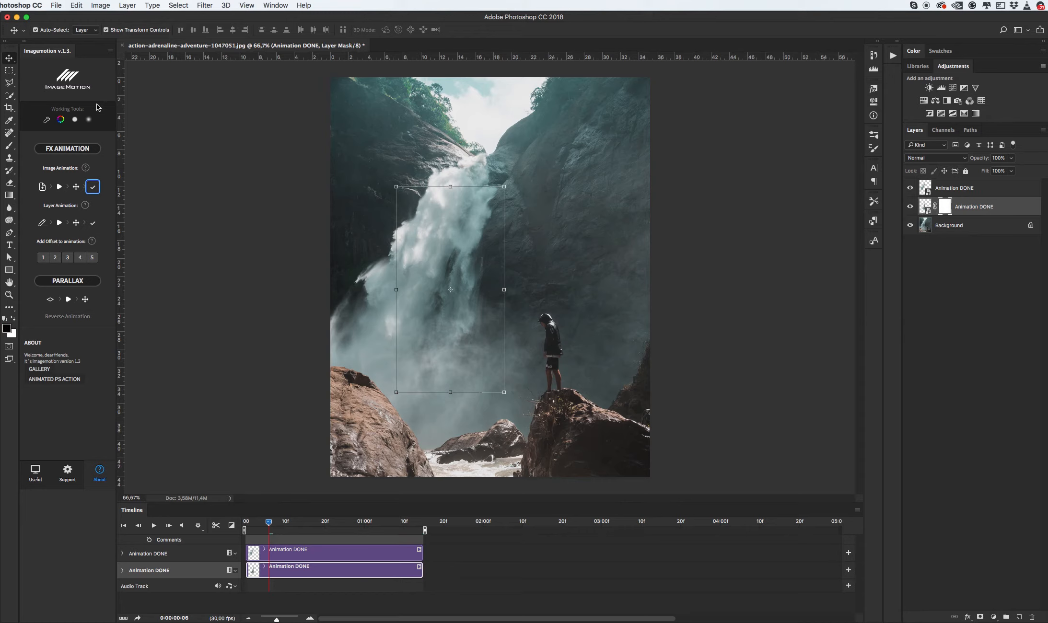
key(b)
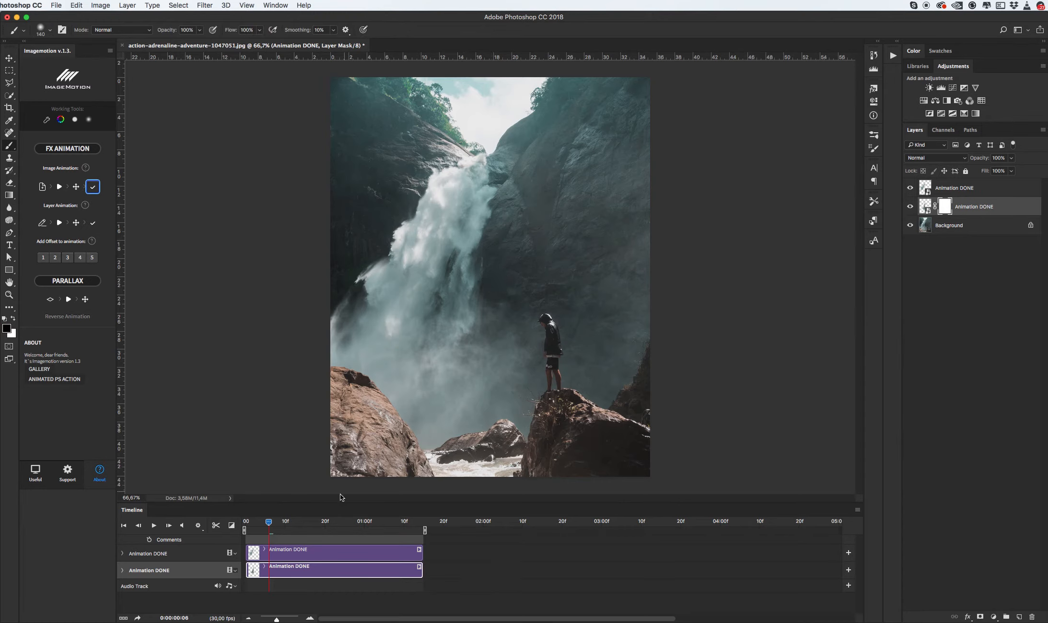
drag(269, 525, 328, 521)
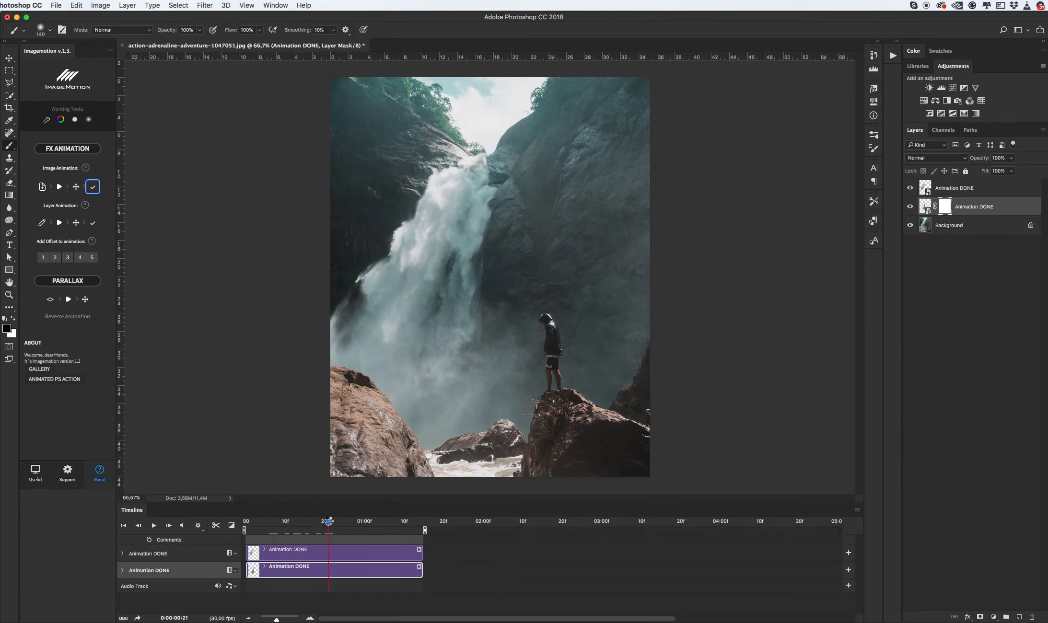
key(bracketleft)
key(bracketleft)
drag(487, 247, 491, 335)
key(bracketright)
key(bracketright)
mouse_move(492, 251)
mouse_down()
mouse_move(501, 221)
mouse_move(499, 337)
mouse_up()
Add a layer mask to the upper Animation DONE layer and paint black over the rock along the waterfall's left edge.
click(988, 189)
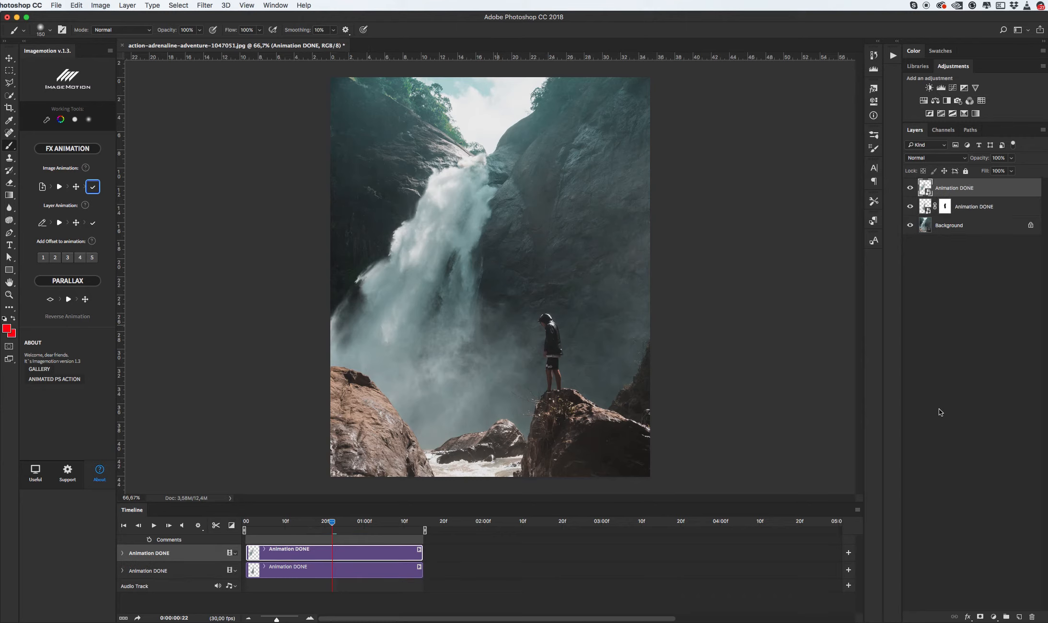
click(981, 617)
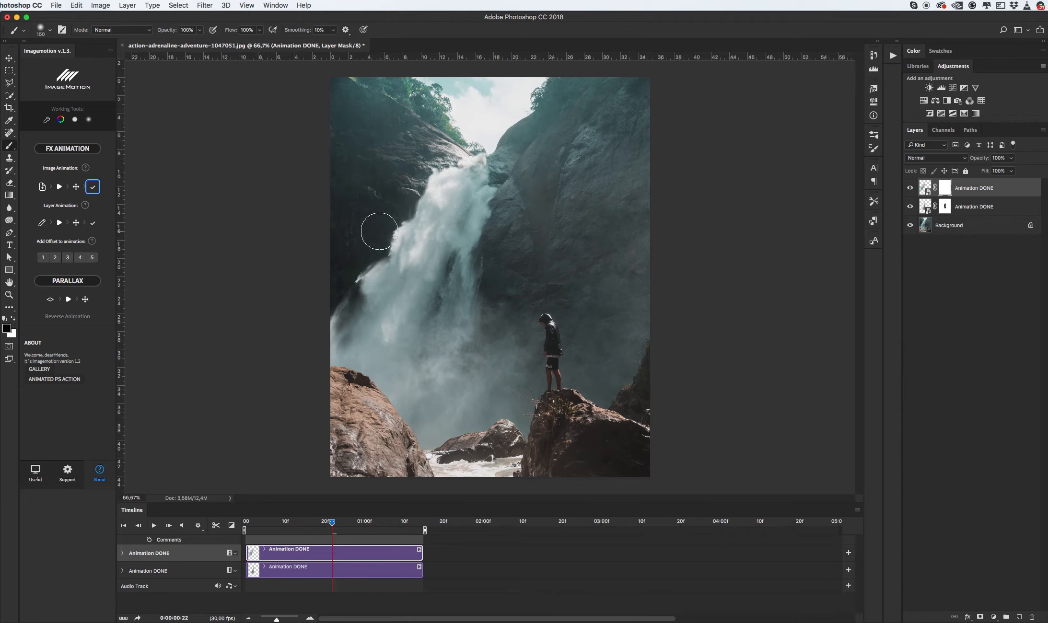
mouse_move(343, 295)
mouse_down()
mouse_move(349, 305)
mouse_move(315, 332)
mouse_up()
Play back the masked animations, return the playhead to the first frame and deselect the layers.
click(154, 526)
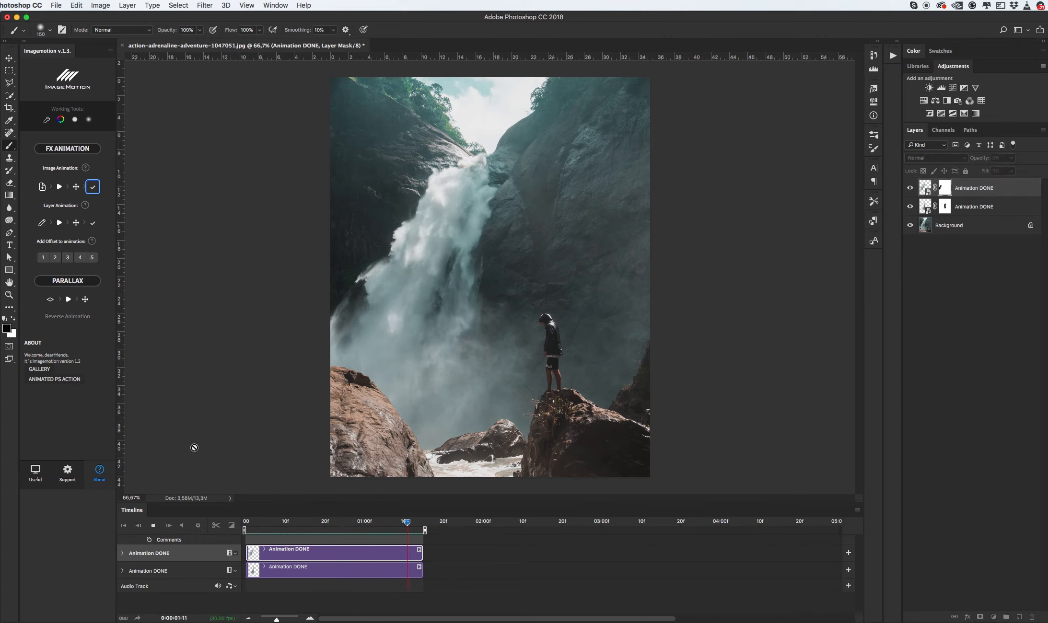
key(space)
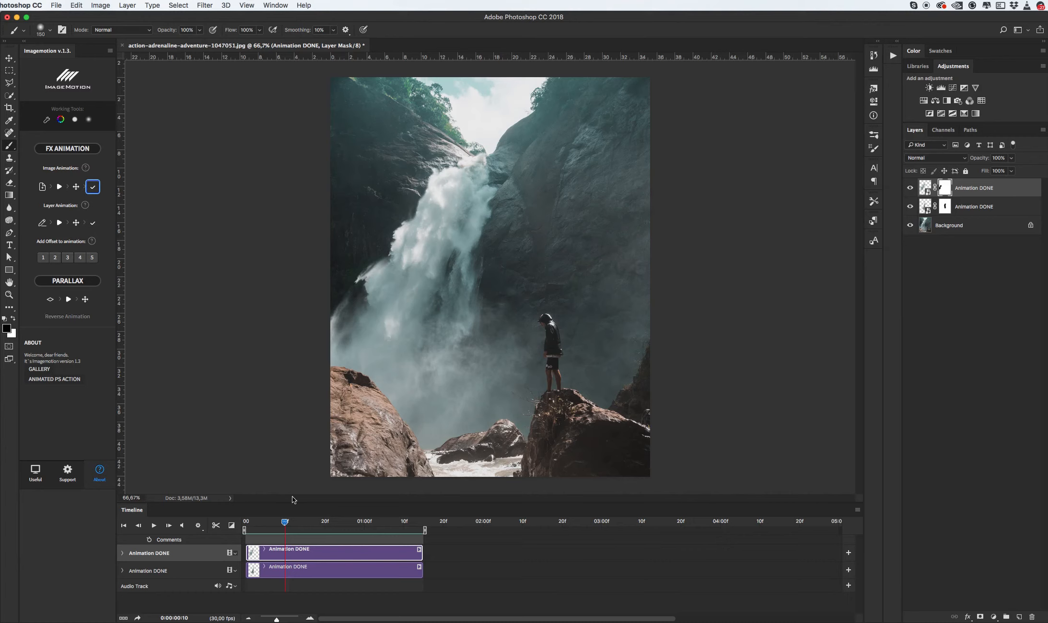
key(v)
drag(284, 521, 245, 524)
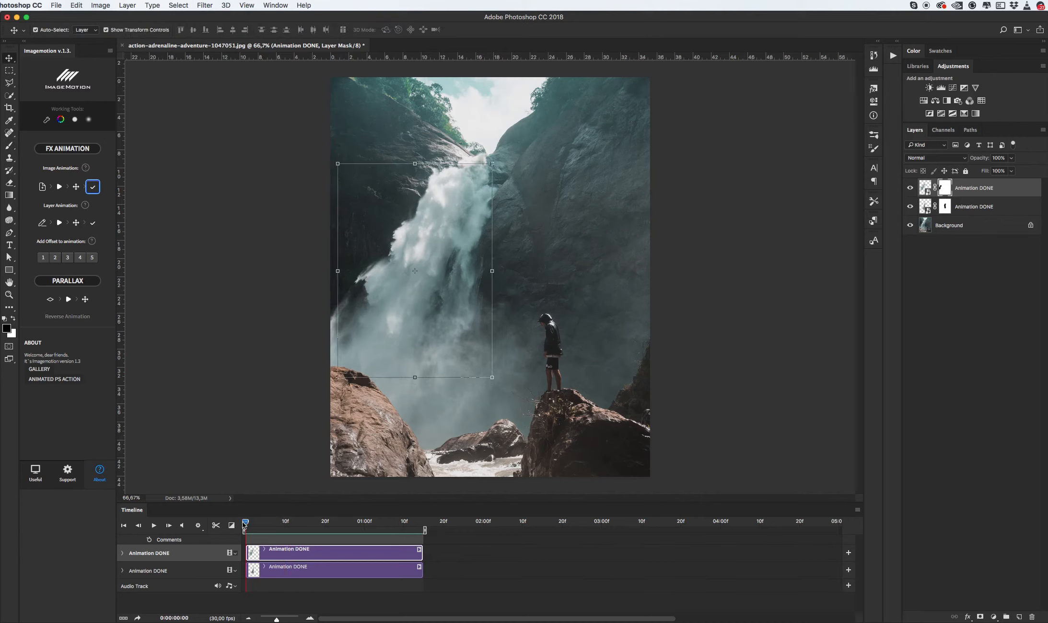
click(180, 394)
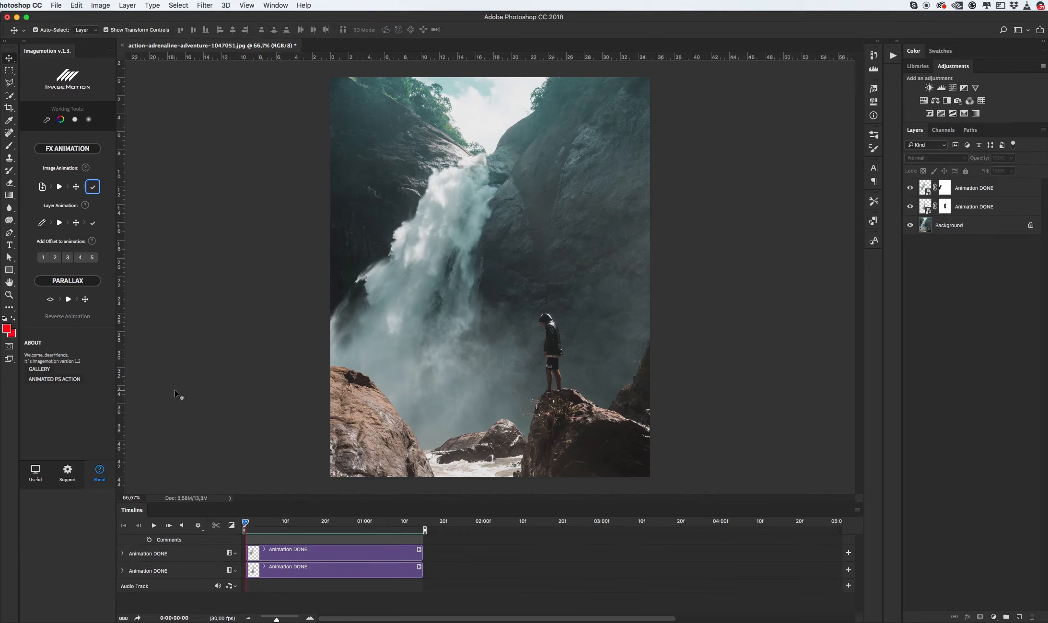
Create a new image animation element and paint the mist at the waterfall's base red with the soft brush.
click(42, 187)
click(653, 211)
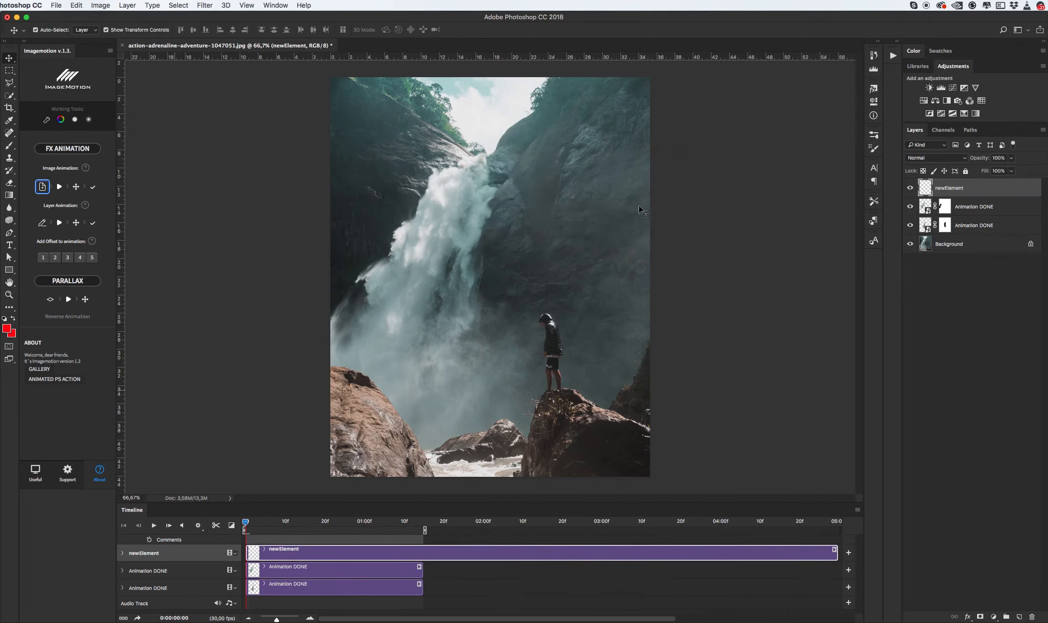
click(88, 119)
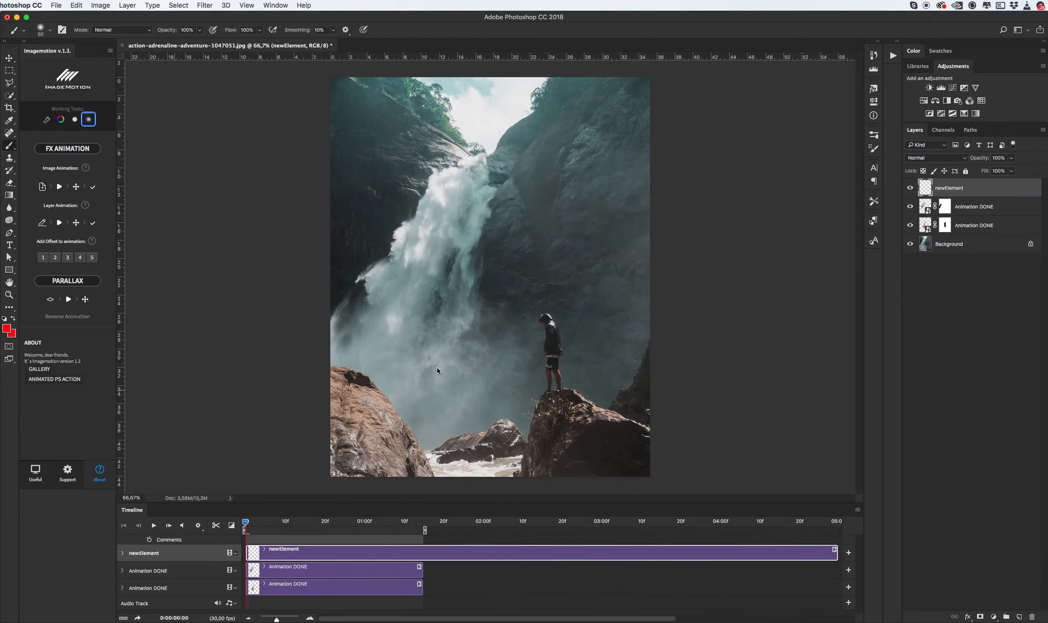
mouse_move(436, 368)
mouse_down()
mouse_move(415, 368)
mouse_move(445, 352)
mouse_move(495, 356)
mouse_move(503, 371)
mouse_move(494, 400)
mouse_move(449, 403)
mouse_move(430, 380)
mouse_move(432, 401)
mouse_move(375, 336)
mouse_move(412, 353)
mouse_move(460, 347)
mouse_move(428, 415)
mouse_move(453, 338)
mouse_up()
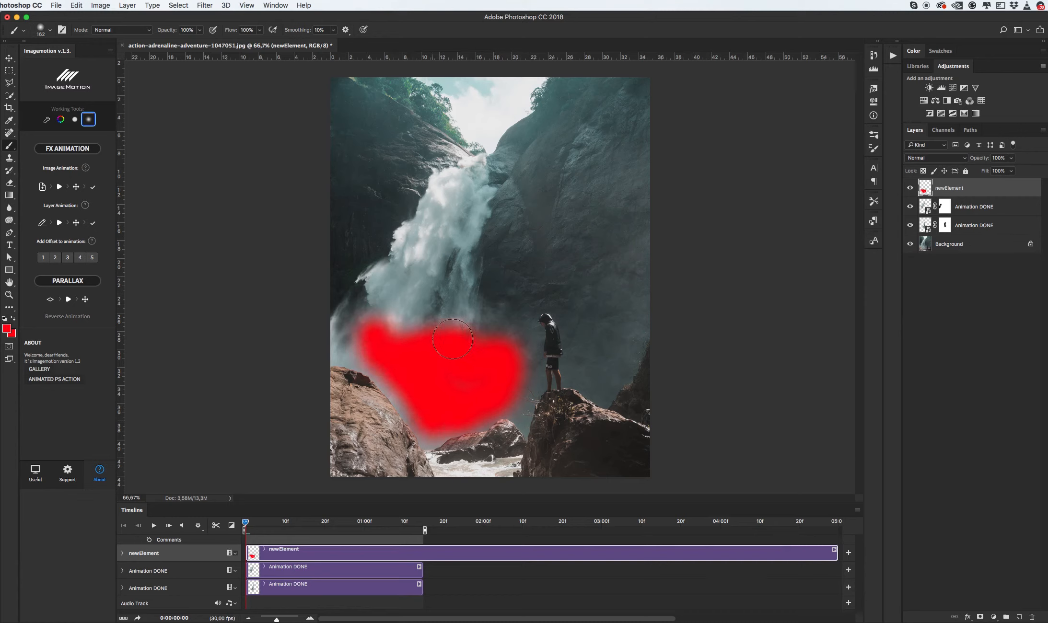
key(v)
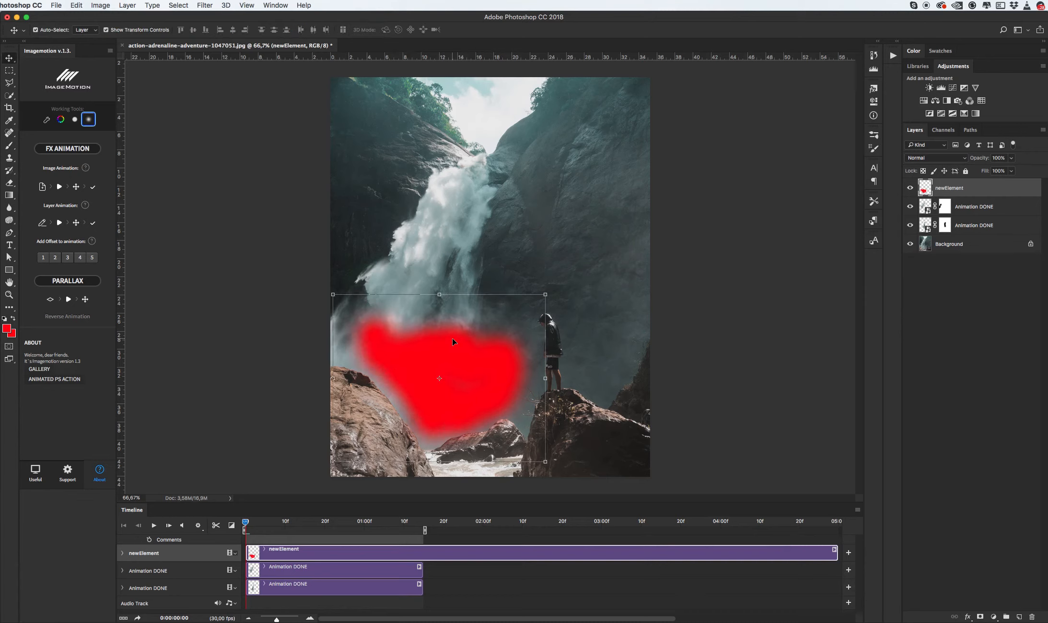
Generate the image animation for the painted mist, scaling the end point slightly larger and the start point slightly smaller.
click(58, 188)
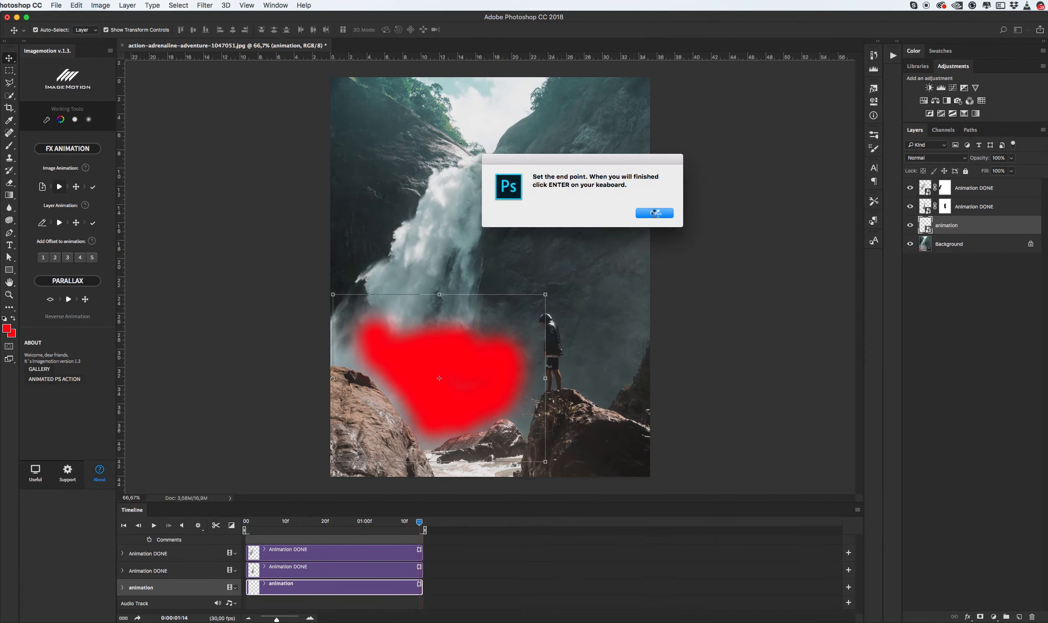
click(654, 213)
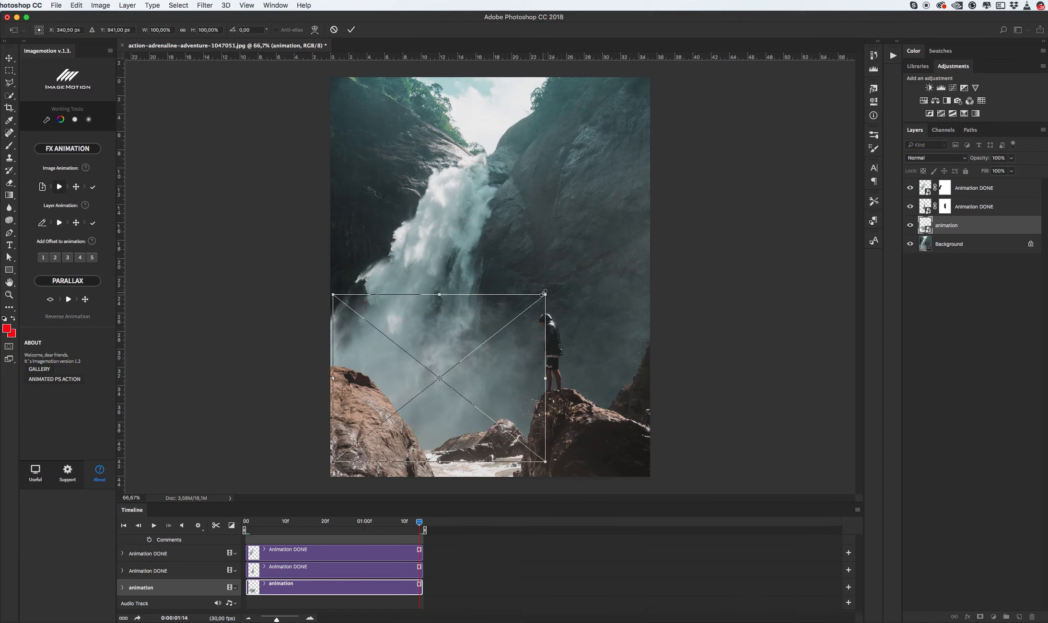
drag(544, 293, 575, 279)
key(Return)
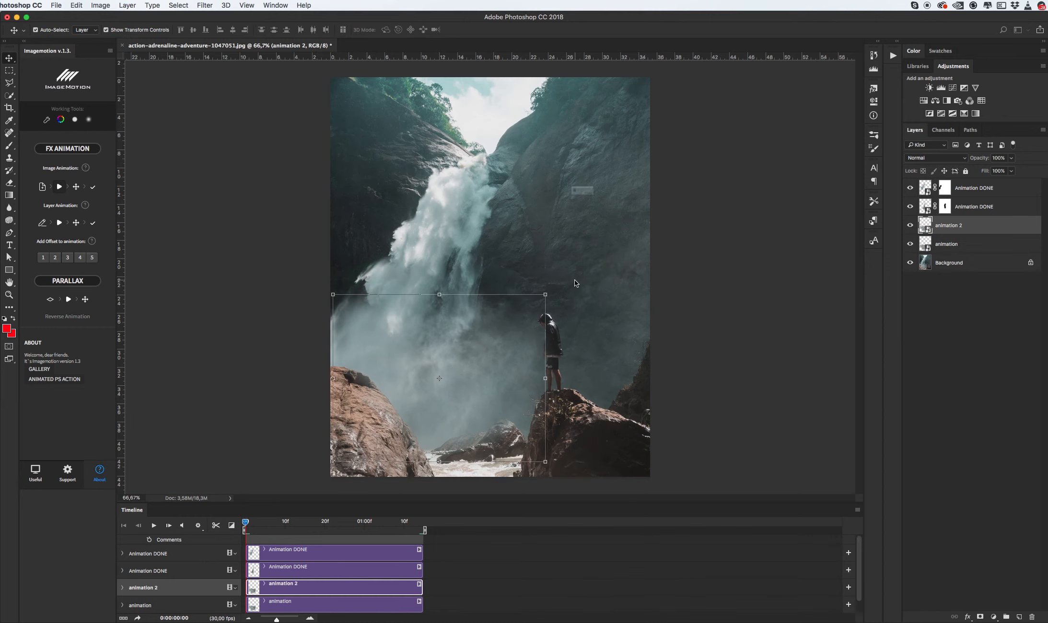
key(Return)
drag(546, 296, 519, 311)
key(Return)
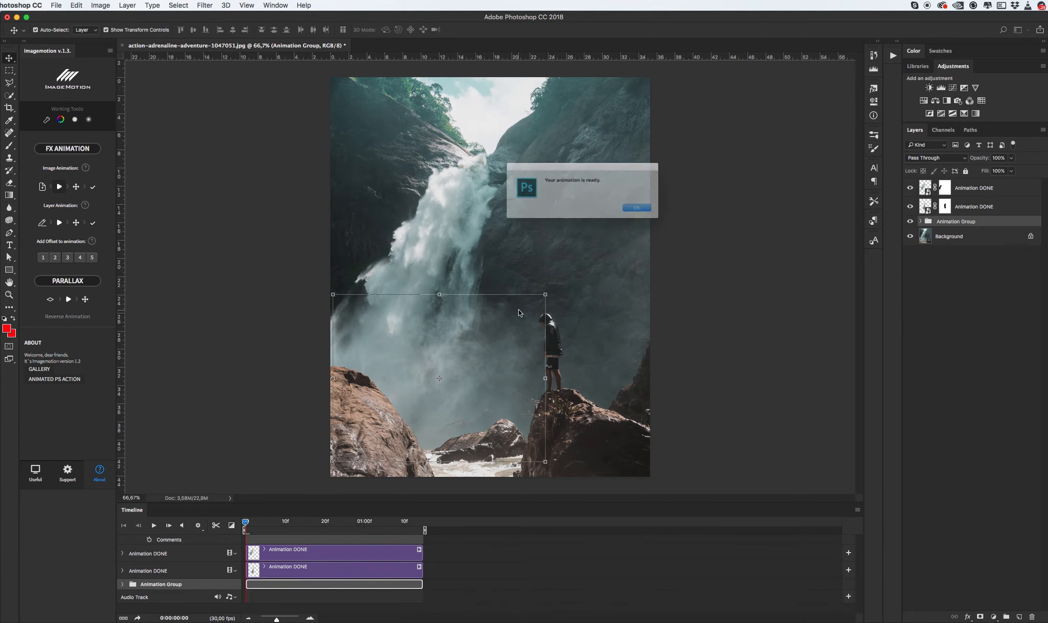
click(654, 214)
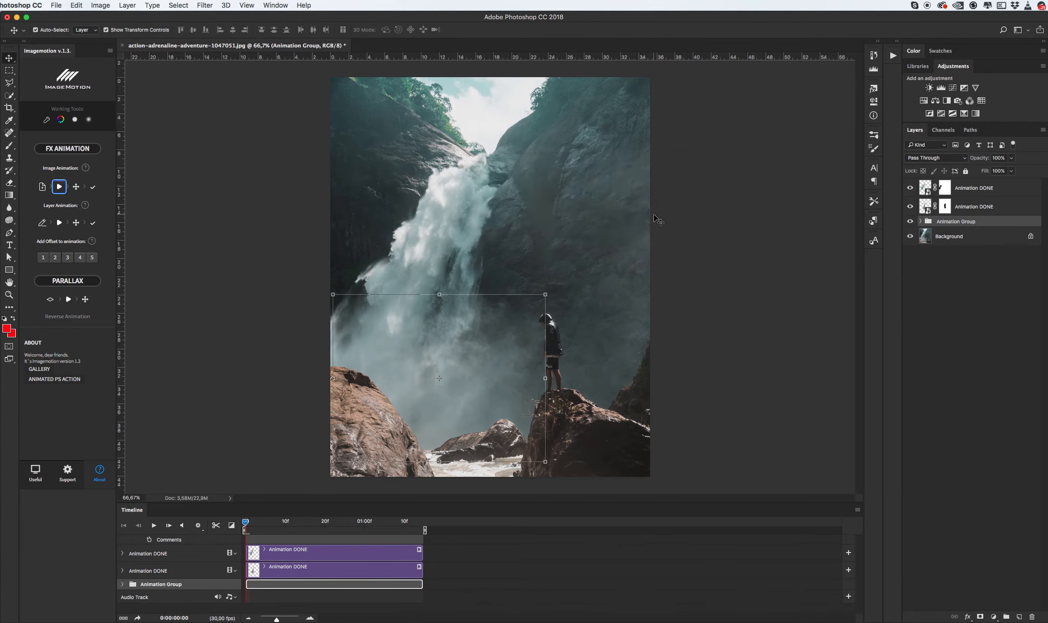
Play back the mist animation, stop it and deselect the group.
click(153, 526)
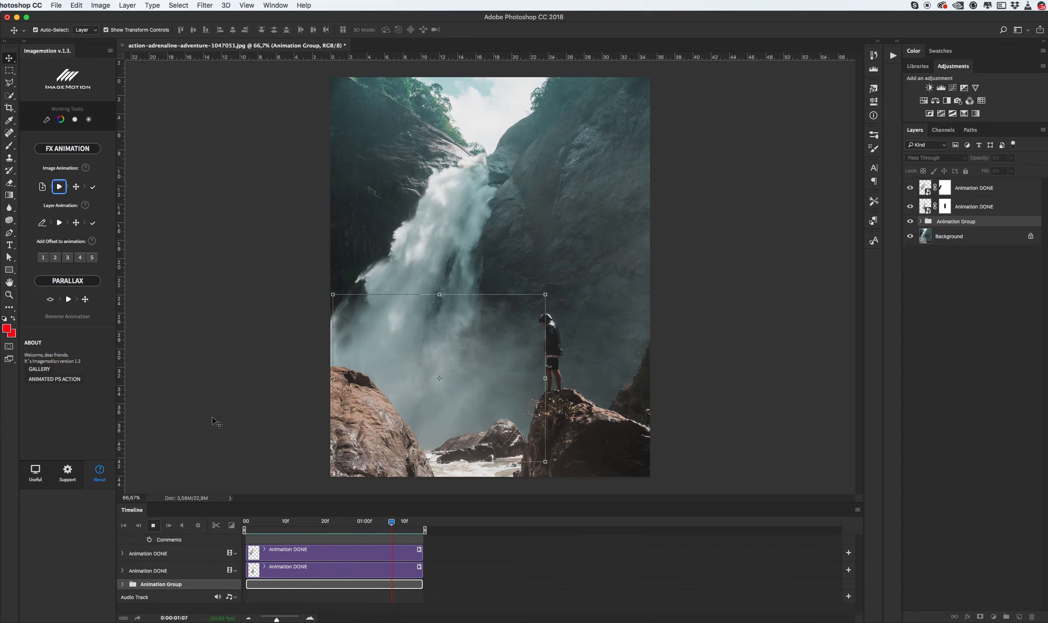
key(space)
click(213, 418)
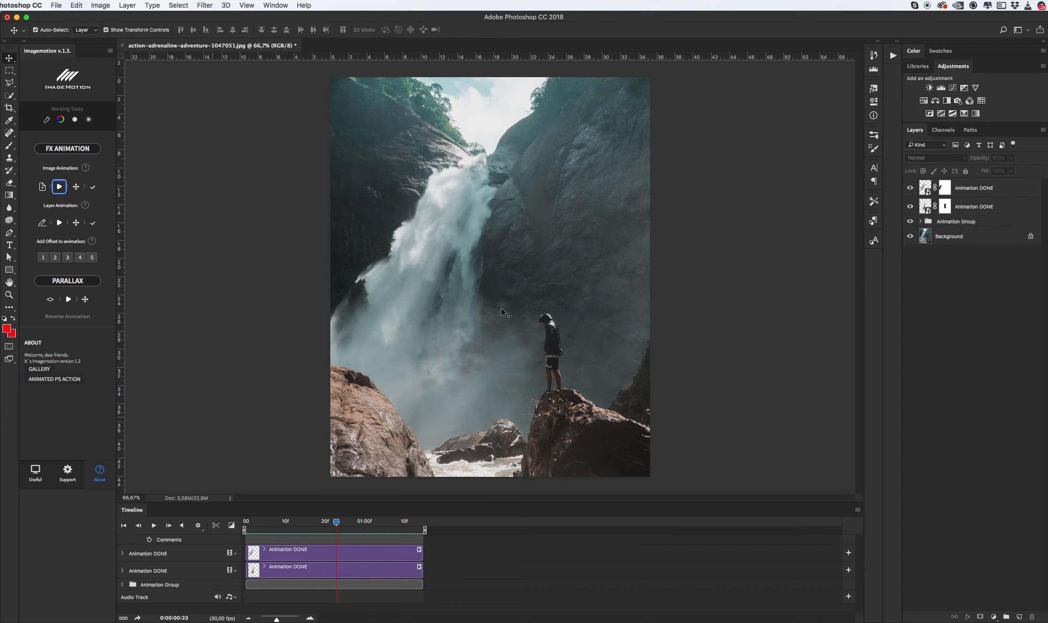
Move the Animation Group above both Animation DONE layers and play back the reordered animation.
drag(972, 224, 979, 186)
click(268, 297)
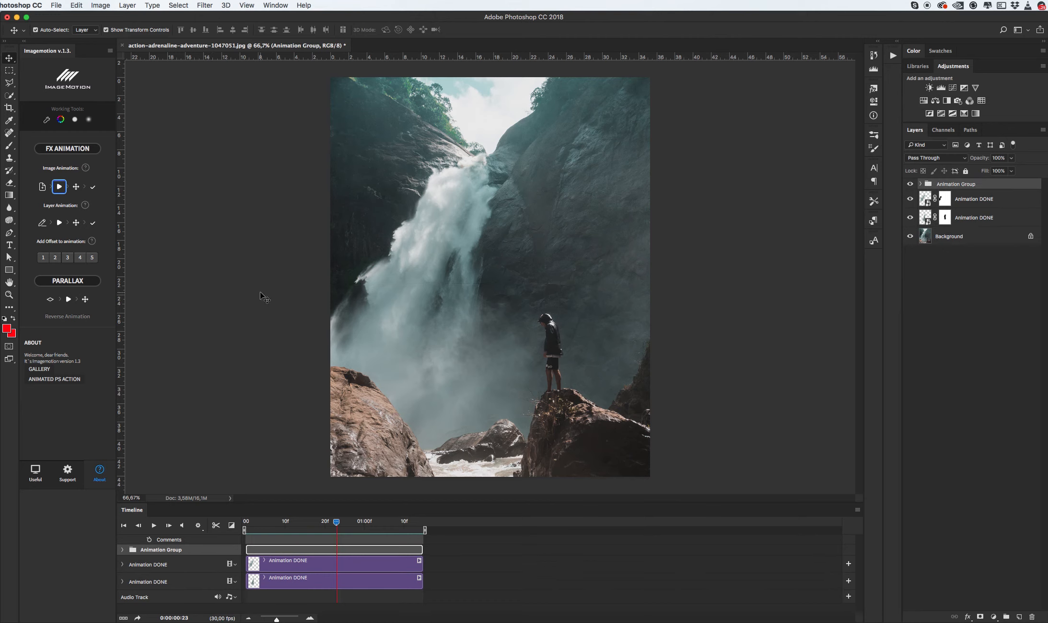
click(154, 525)
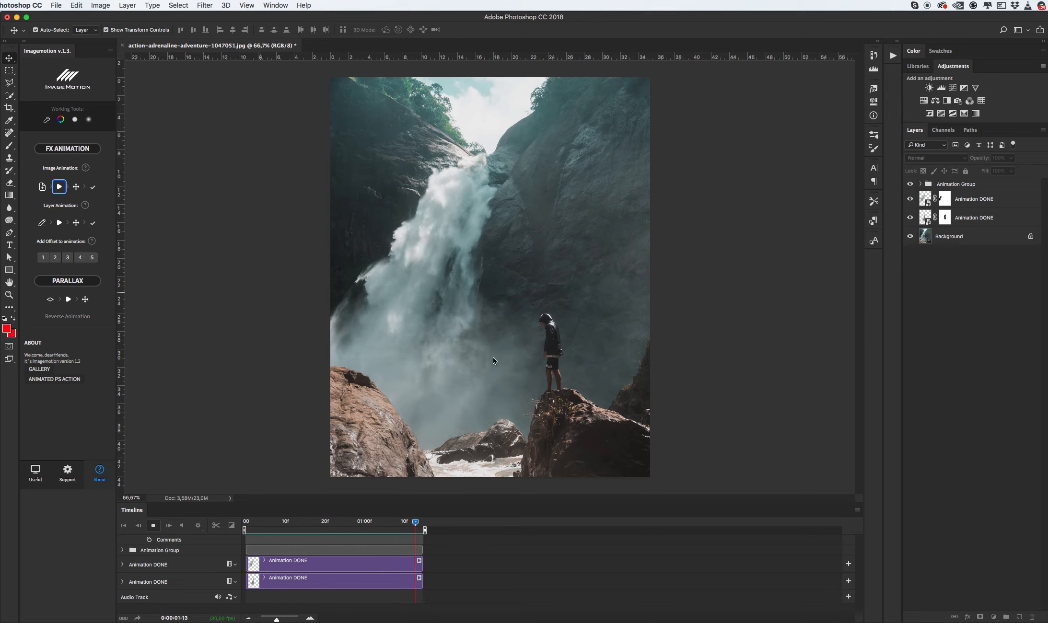
key(space)
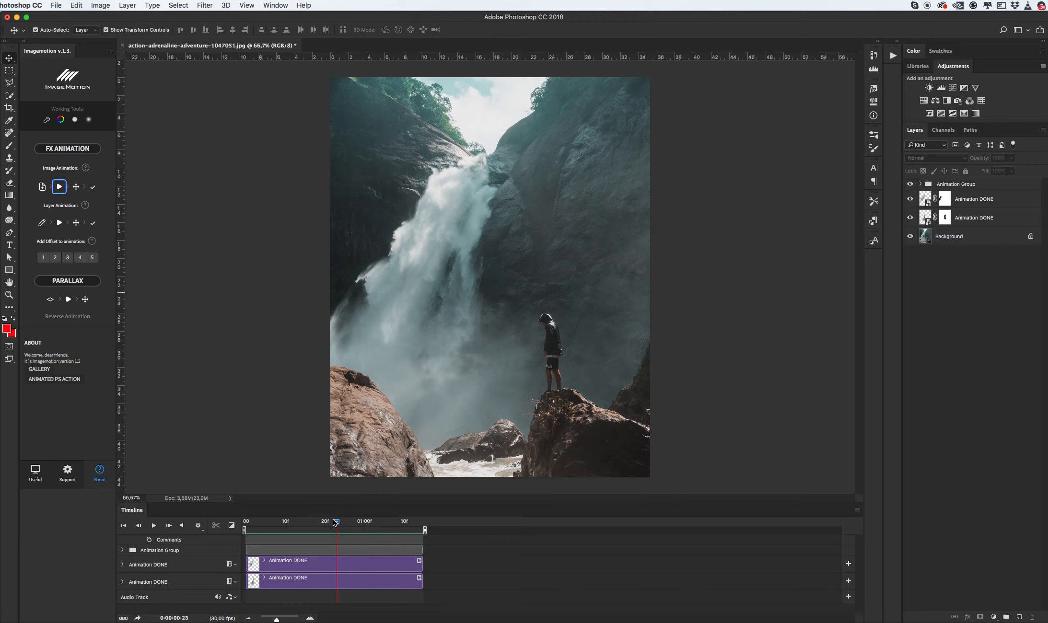
drag(336, 523, 320, 522)
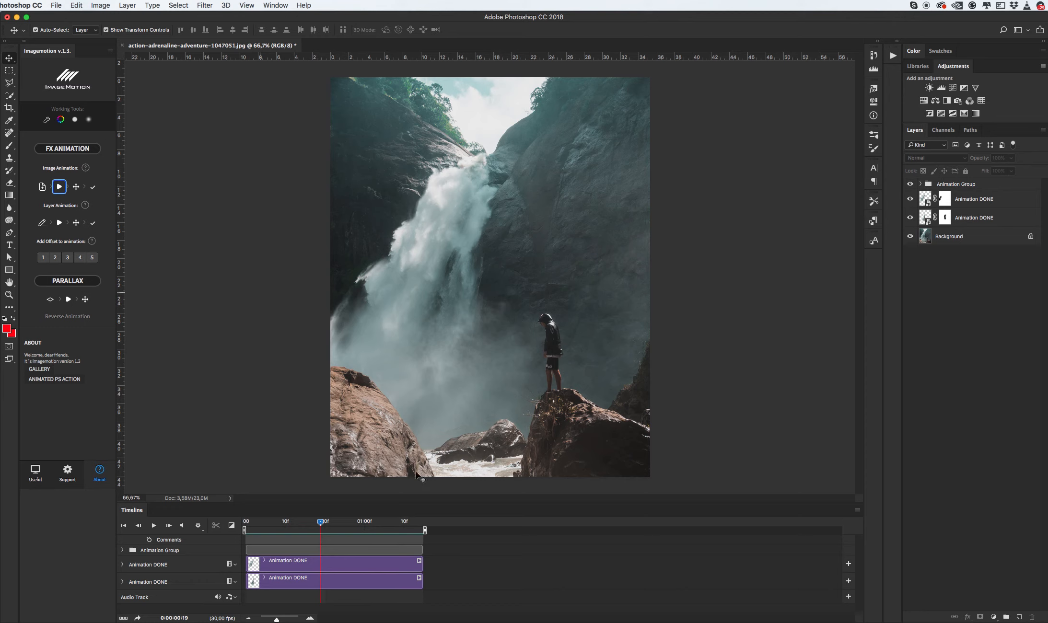
click(988, 207)
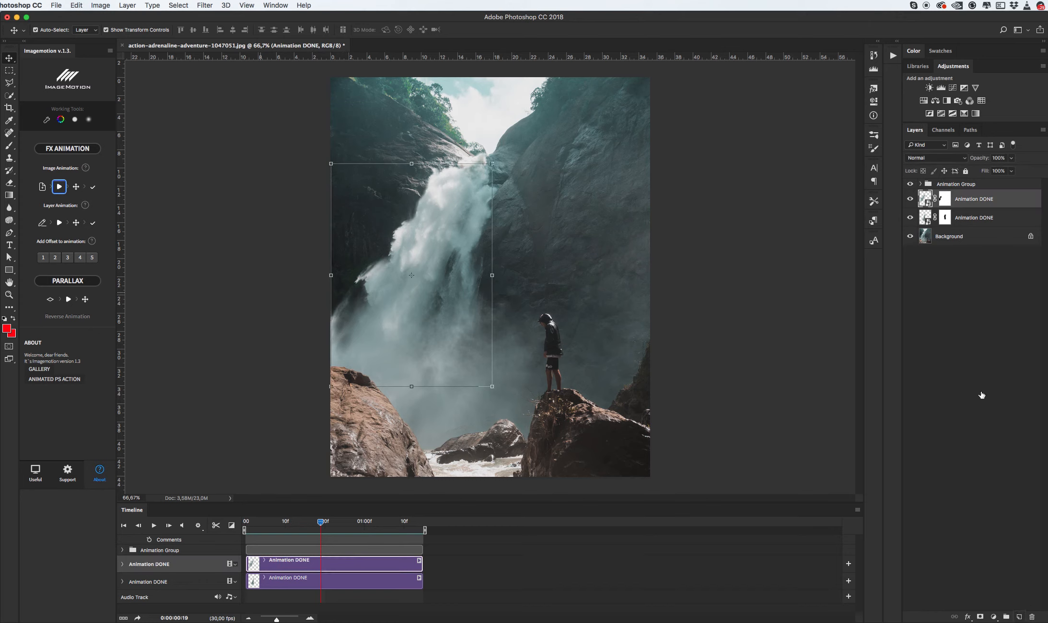
click(1020, 617)
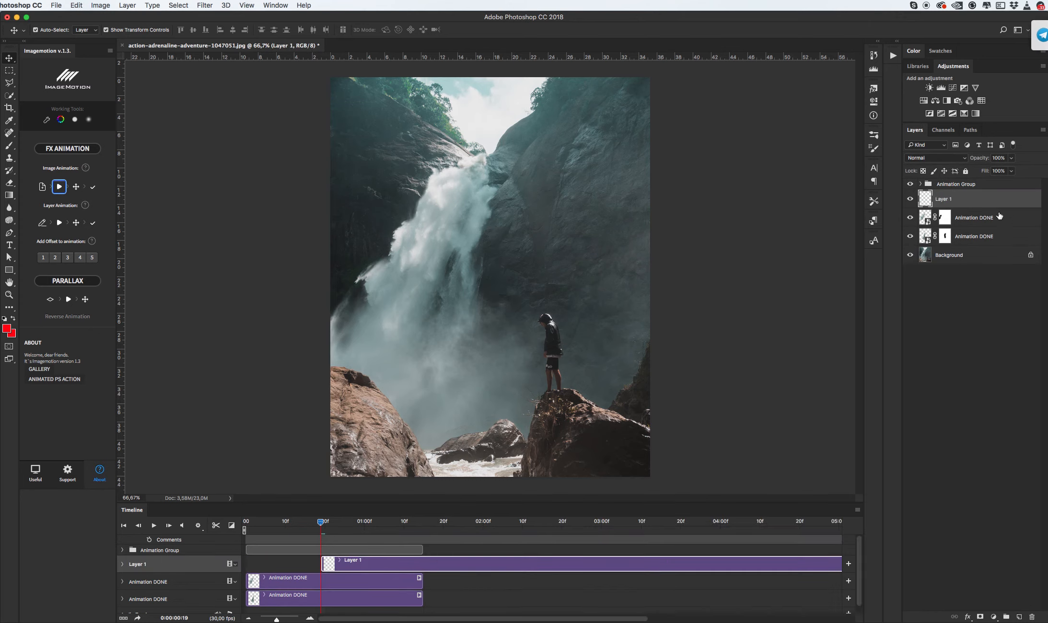
key(Delete)
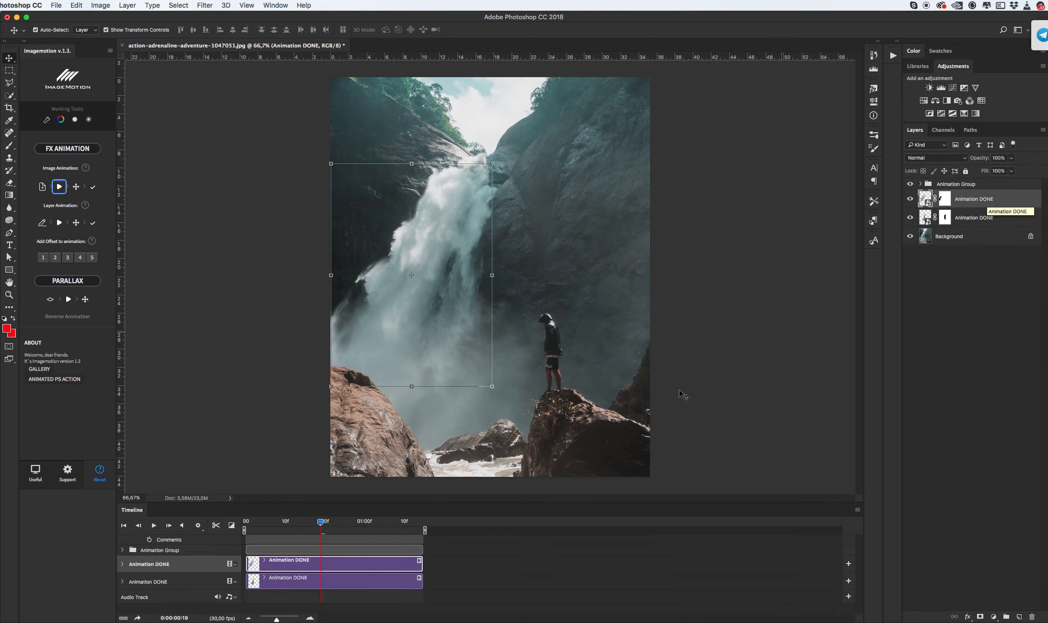
Deselect the layers, play back the animation and return the playhead to the first frame.
click(243, 389)
click(153, 526)
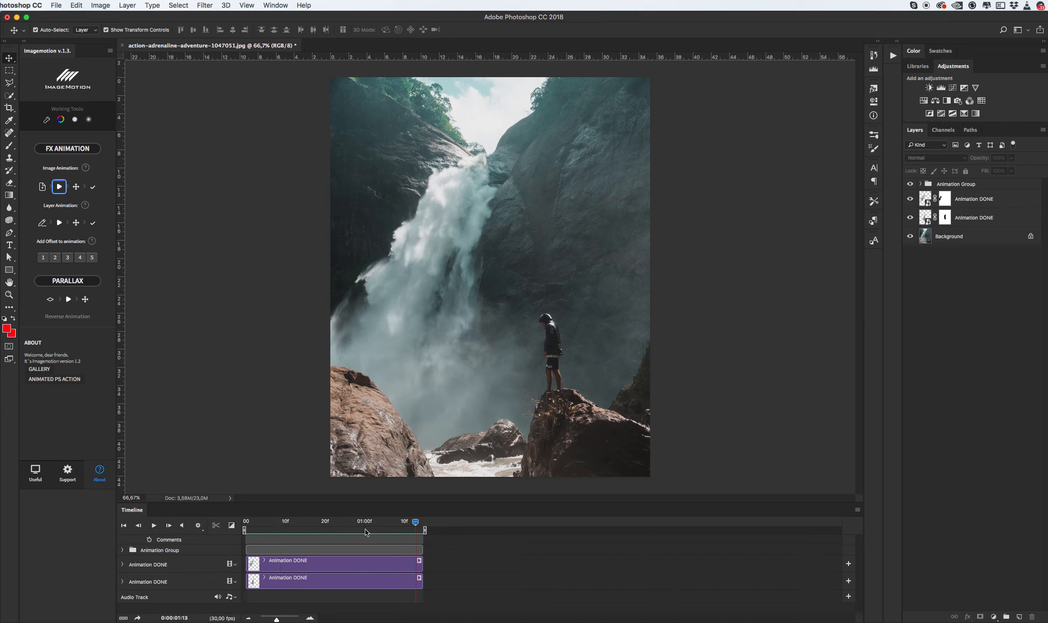
drag(416, 523, 235, 526)
Finalize the mist's image animation element and play back all three animations together.
click(93, 186)
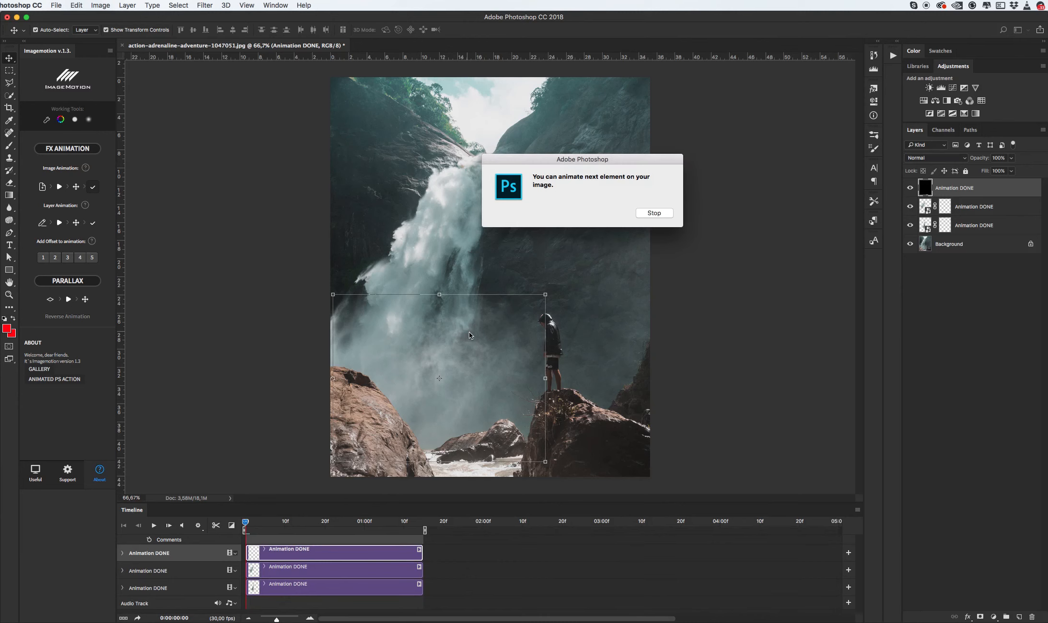
click(664, 213)
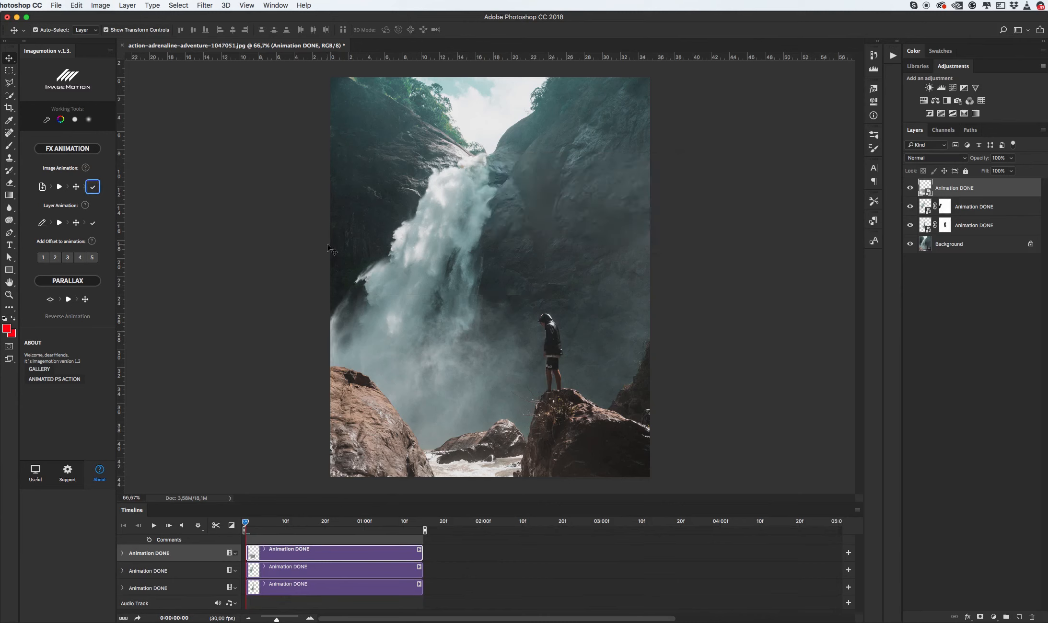
click(154, 526)
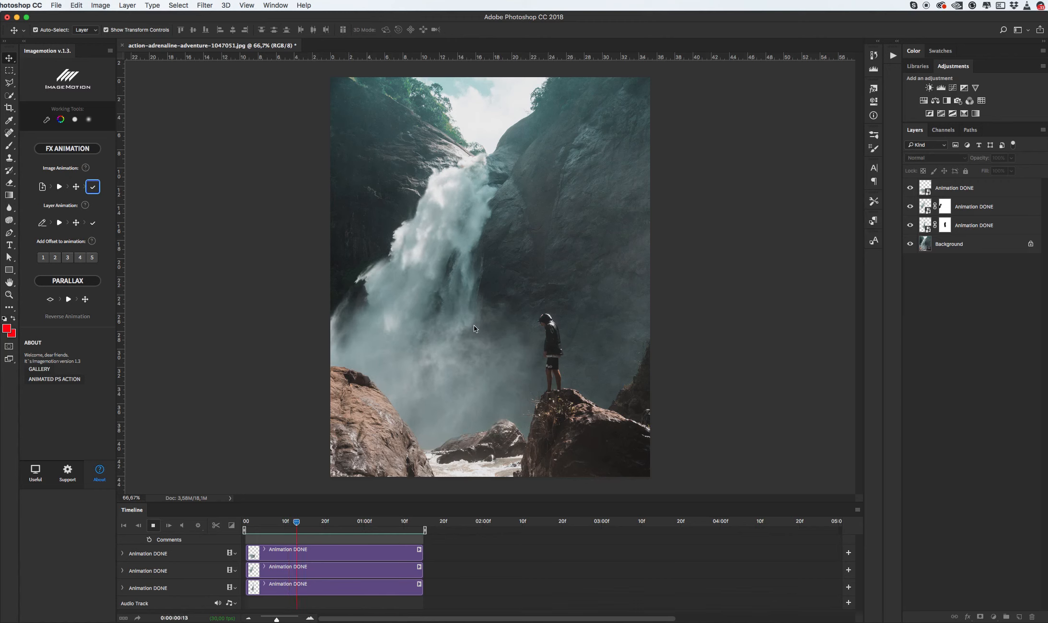
key(space)
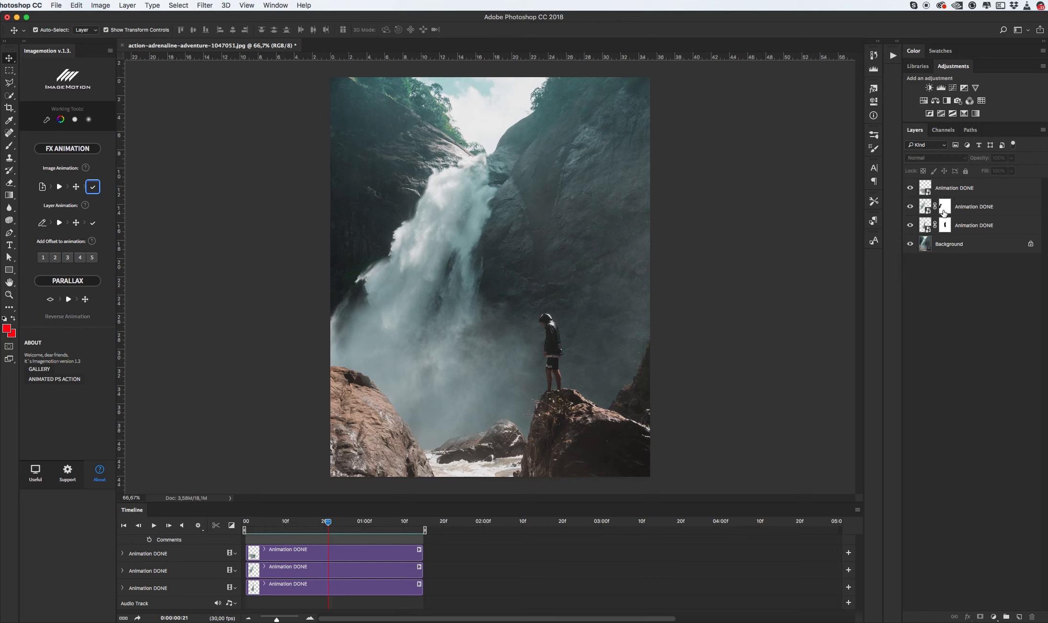
Add a layer mask to the top Animation DONE layer and paint black at 50% opacity along the mist's upper edge and over the lower rocks.
click(950, 191)
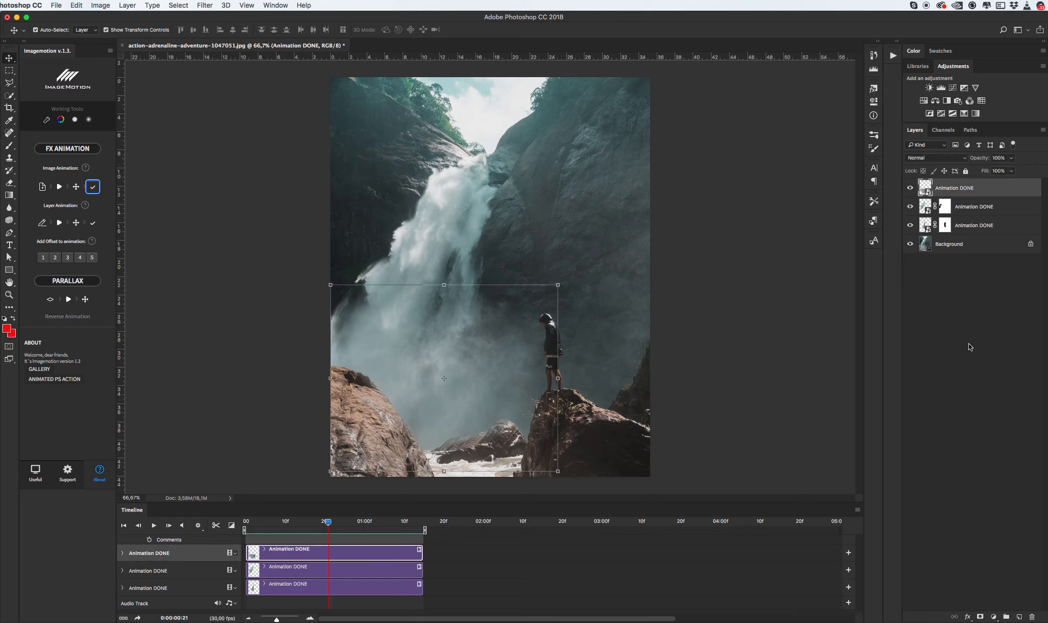
click(978, 618)
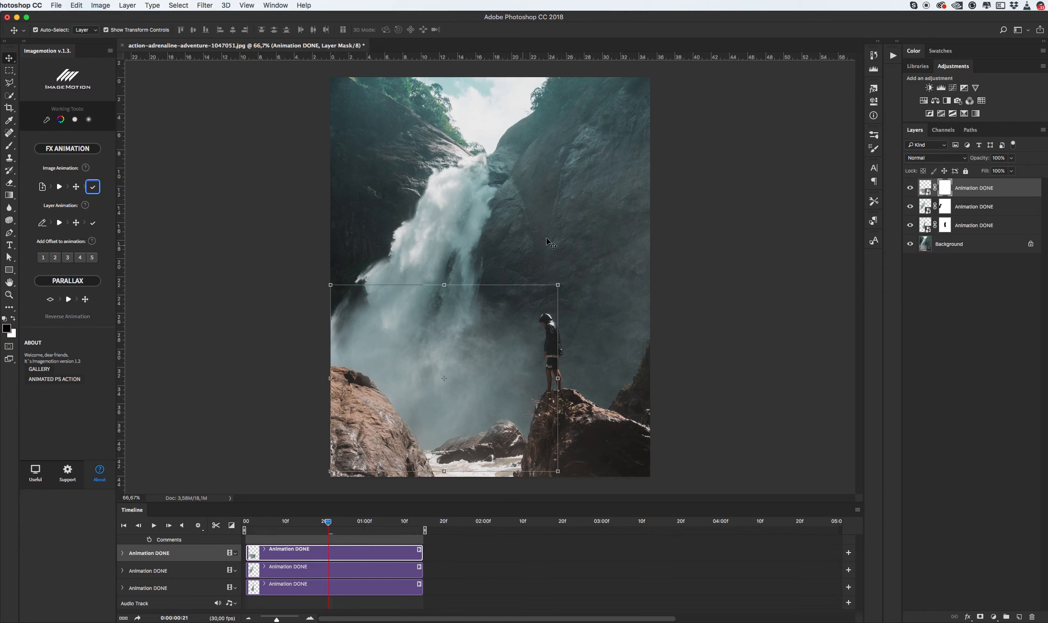
key(d)
key(b)
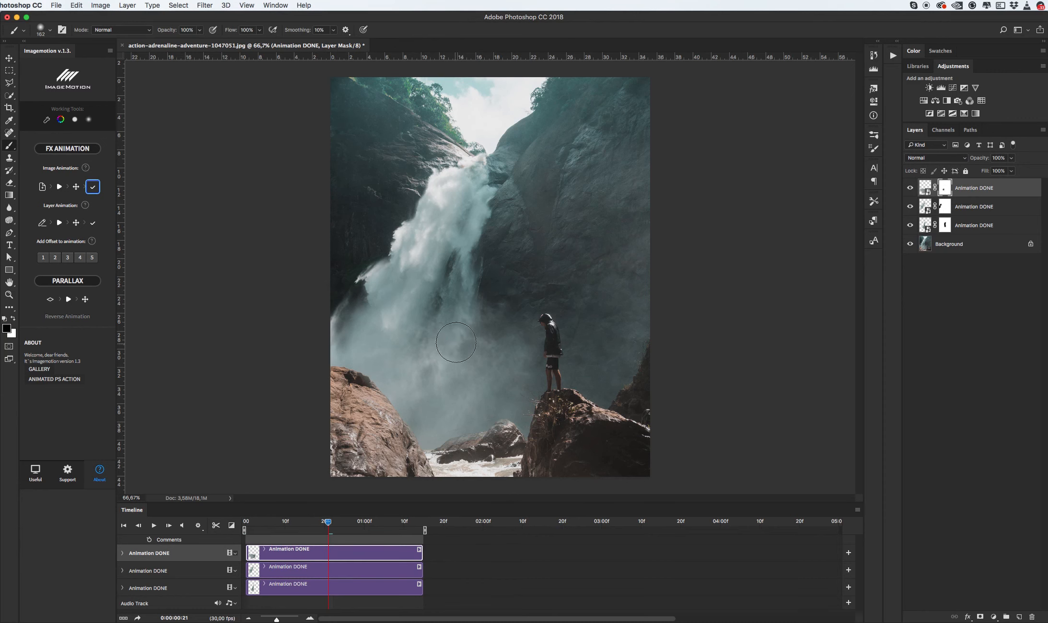
key(5)
click(458, 338)
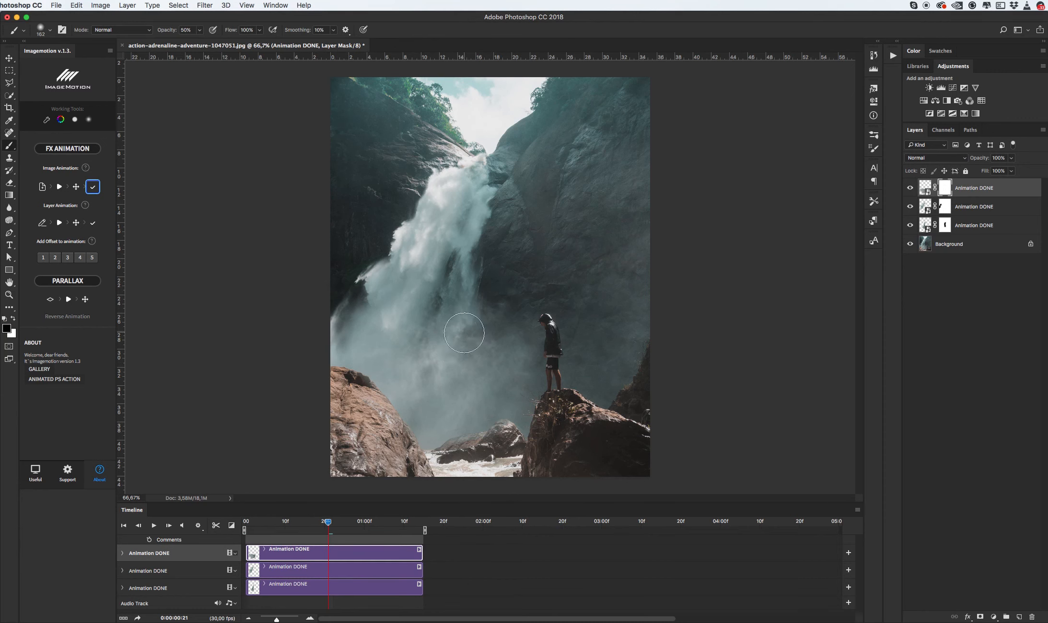
mouse_move(464, 333)
mouse_down()
mouse_move(447, 368)
mouse_move(384, 367)
mouse_move(363, 346)
mouse_up()
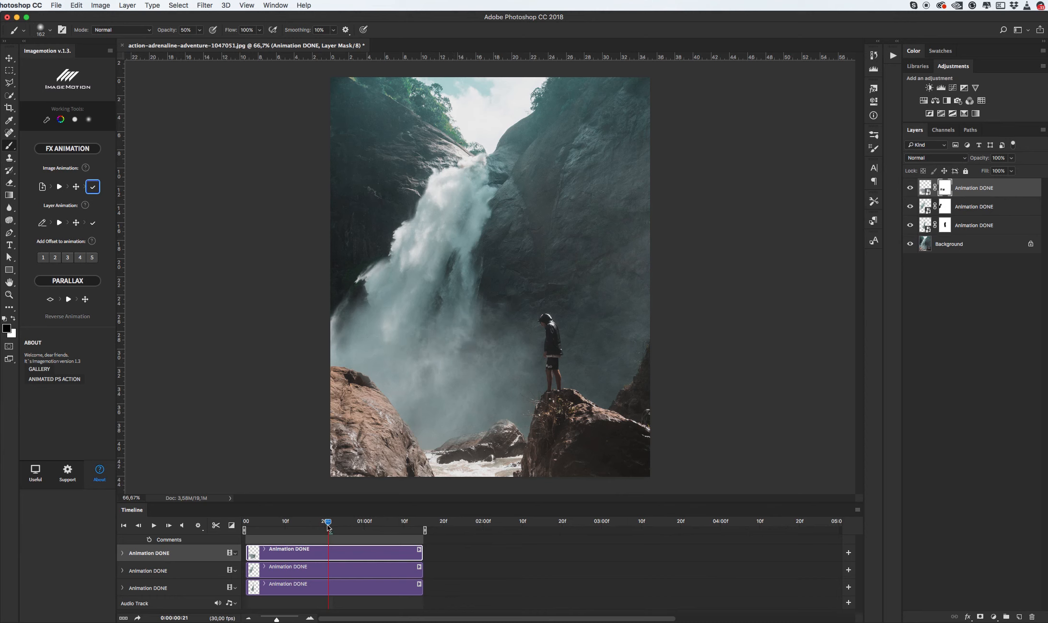
mouse_move(329, 524)
mouse_down()
mouse_move(248, 521)
mouse_move(412, 525)
mouse_move(253, 530)
mouse_move(422, 526)
mouse_move(279, 527)
mouse_move(348, 526)
mouse_up()
mouse_move(507, 437)
mouse_down()
mouse_move(475, 446)
mouse_move(526, 431)
mouse_move(437, 457)
mouse_move(322, 389)
mouse_move(383, 442)
mouse_move(490, 473)
mouse_move(537, 443)
mouse_up()
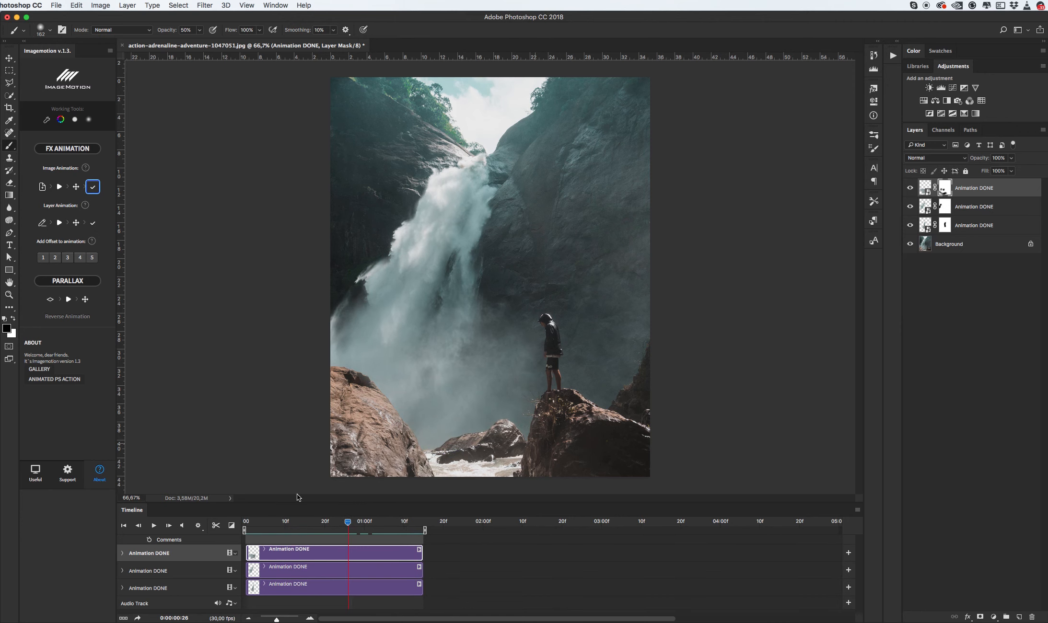
Deselect the layers and play back the animation with the masked mist.
key(v)
click(242, 435)
click(153, 526)
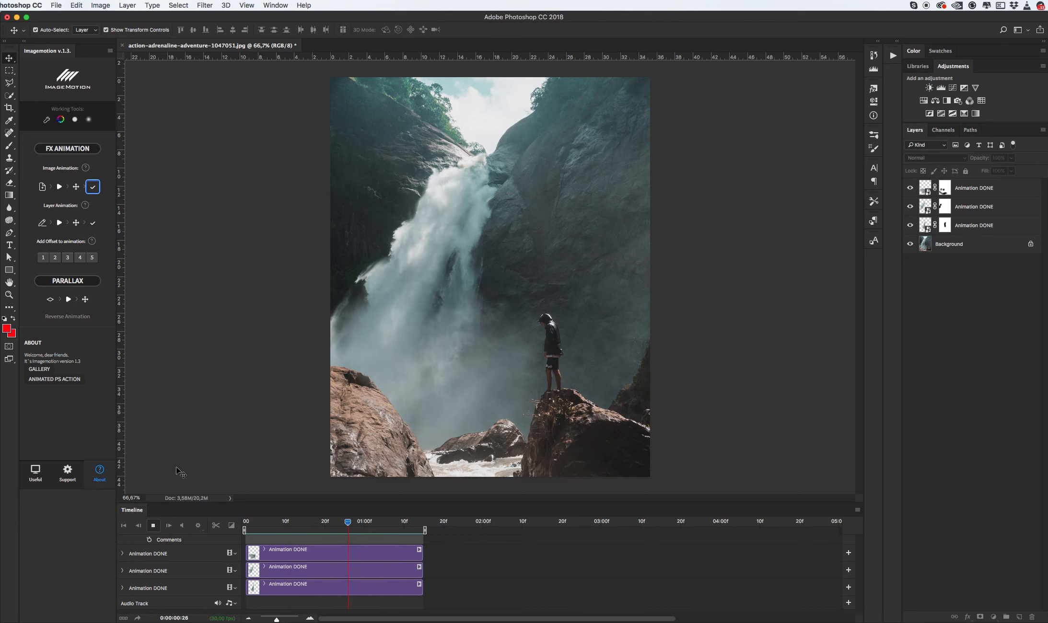
key(space)
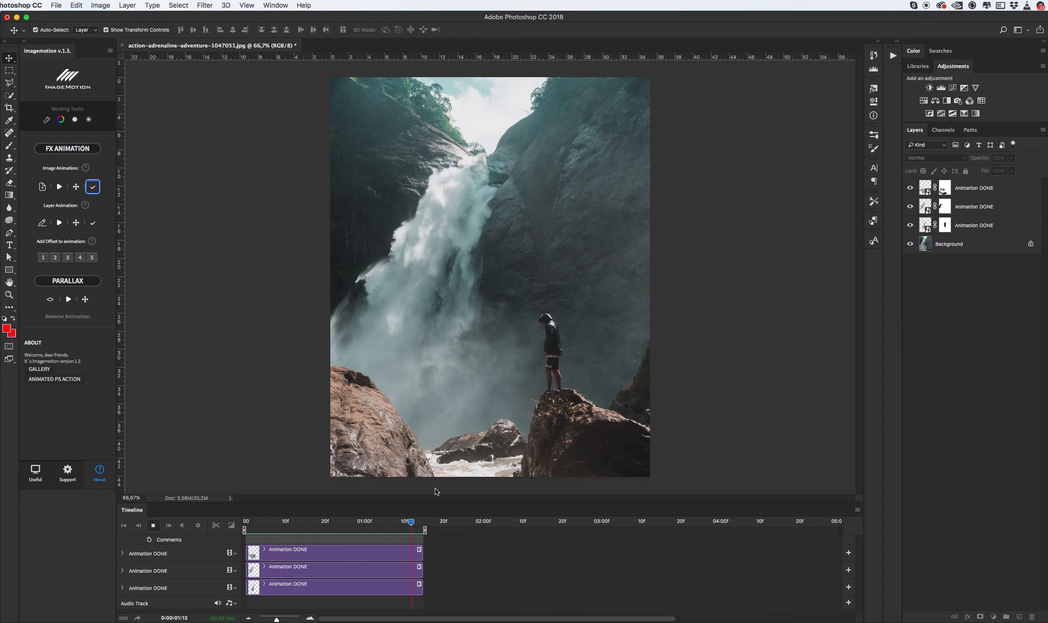